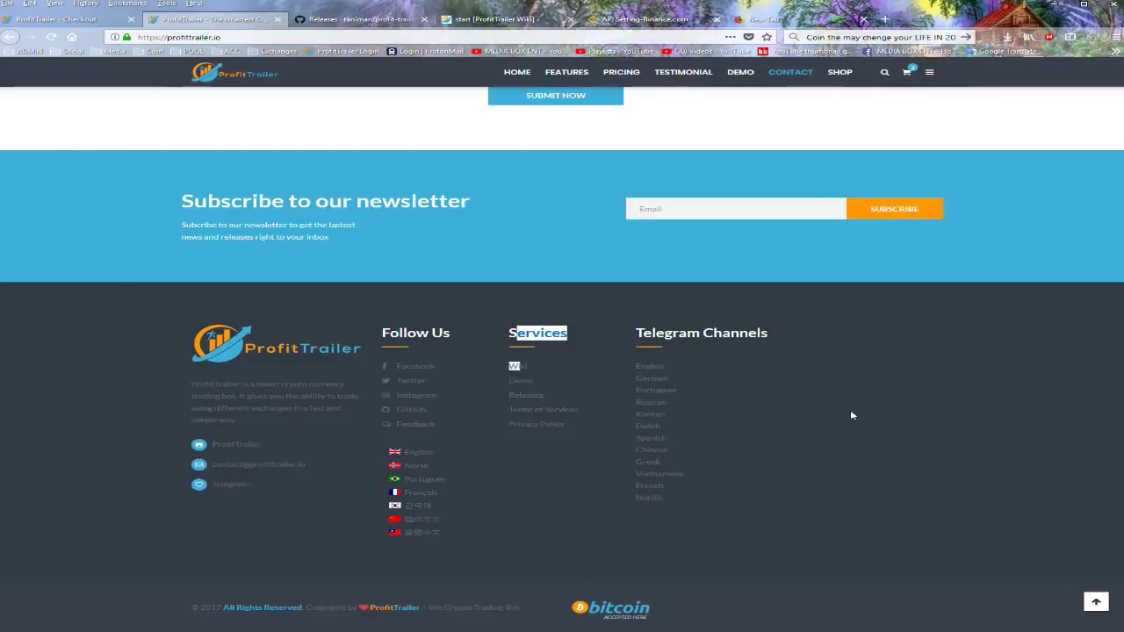
Look over the ProfitTrailer checkout form and the API keys on the Binance API settings page.
{"action": "left_click", "coordinate": [839, 72]}
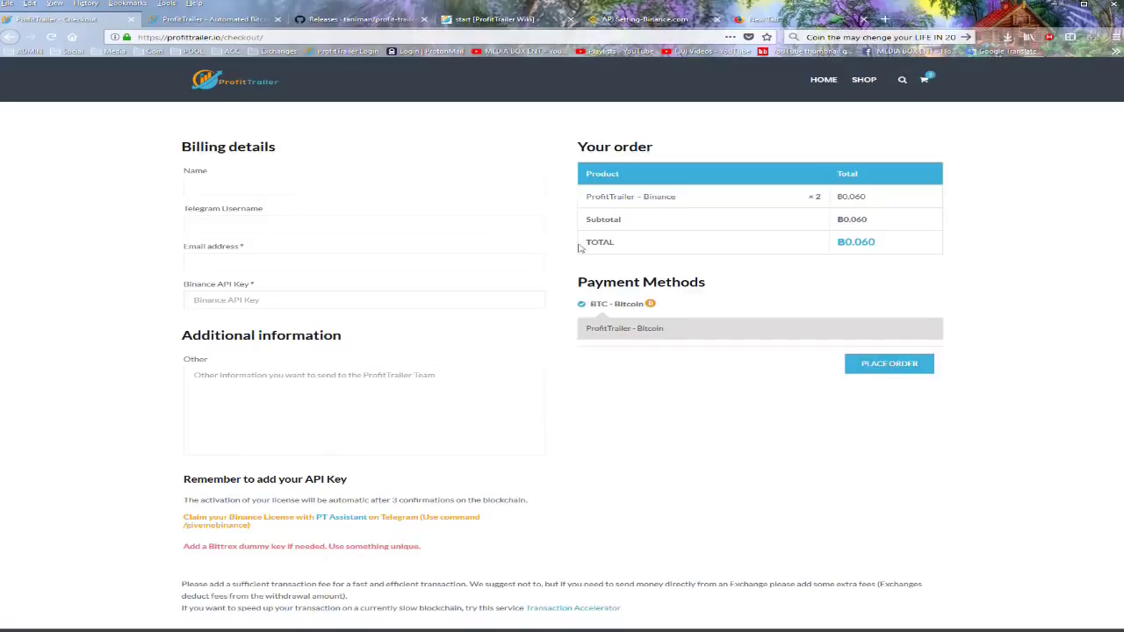
{"action": "left_click", "coordinate": [665, 23]}
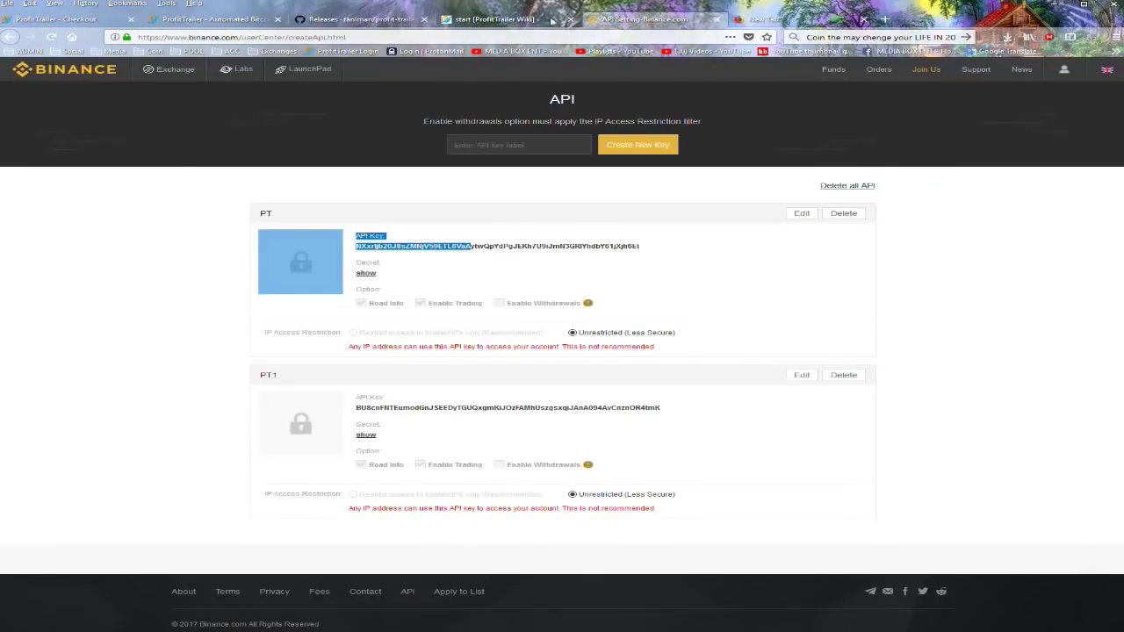
{"action": "left_click", "coordinate": [69, 19]}
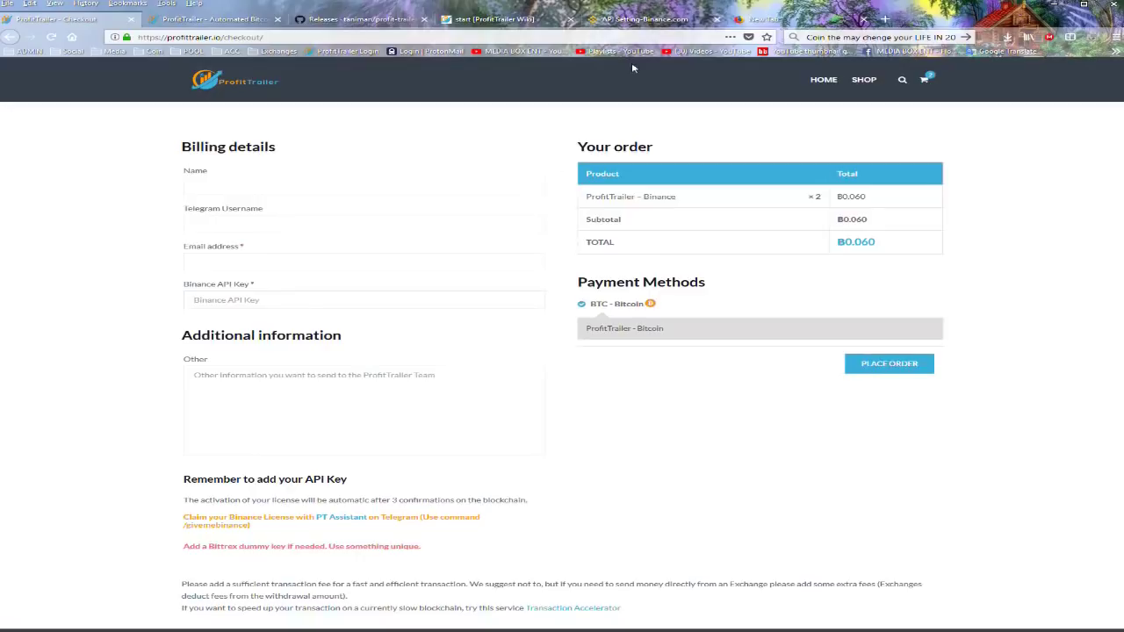
{"action": "left_click", "coordinate": [668, 24]}
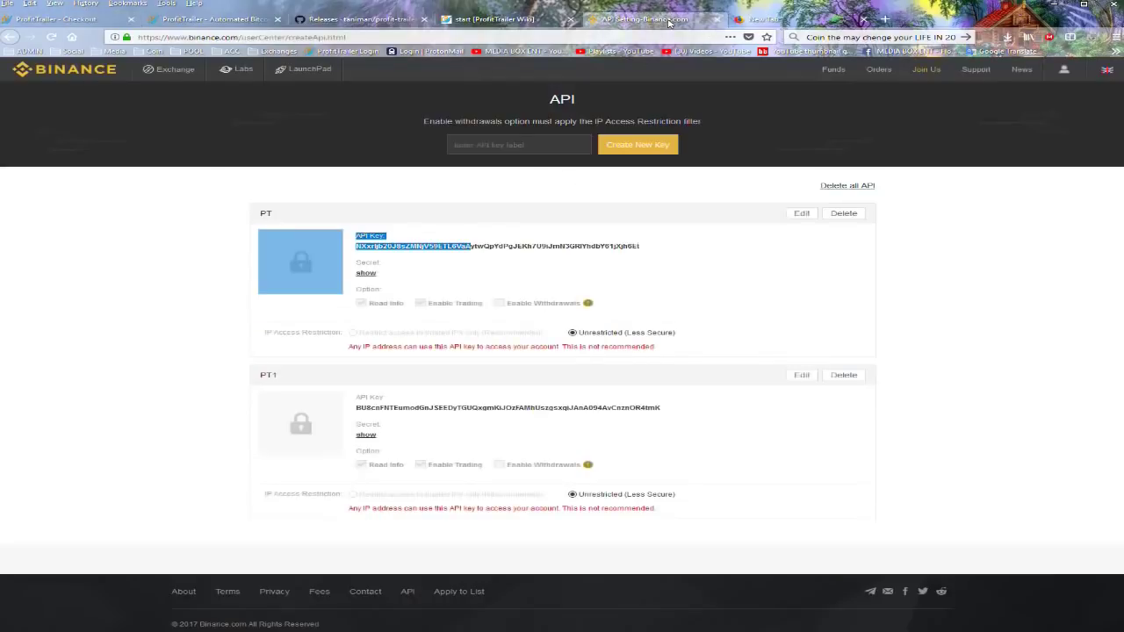
Review the PT entry's API key and its Read Info, Enable Trading and Enable Withdrawals options on Binance.
{"action": "left_click", "coordinate": [159, 271]}
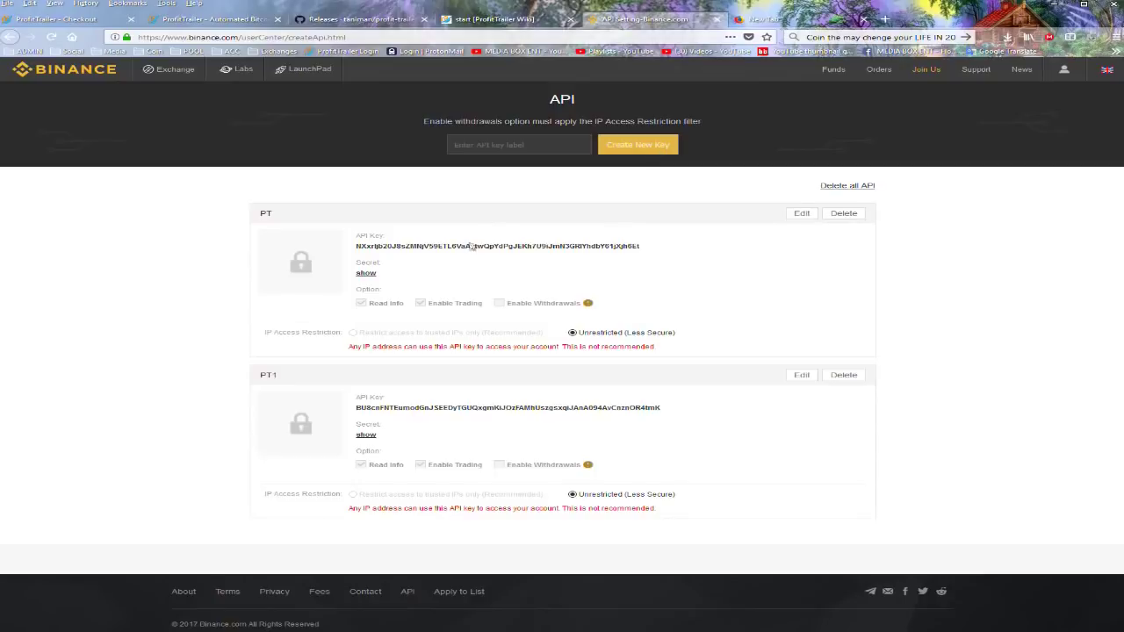
{"action": "left_click_drag", "start_coordinate": [365, 247], "coordinate": [575, 247]}
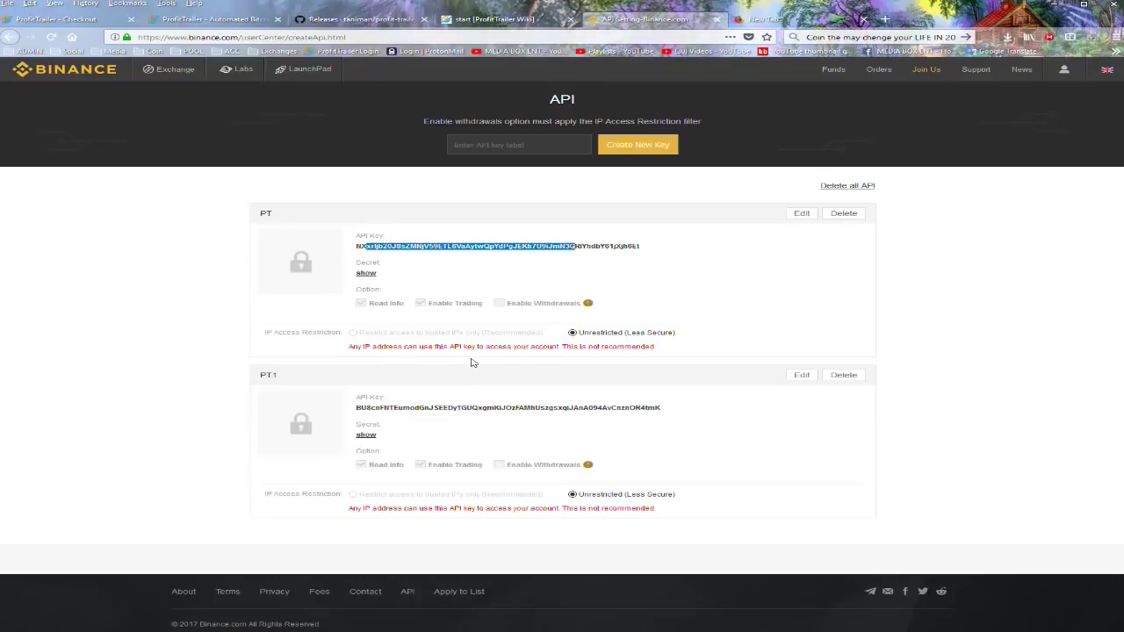
{"action": "left_click_drag", "start_coordinate": [498, 297], "coordinate": [583, 329]}
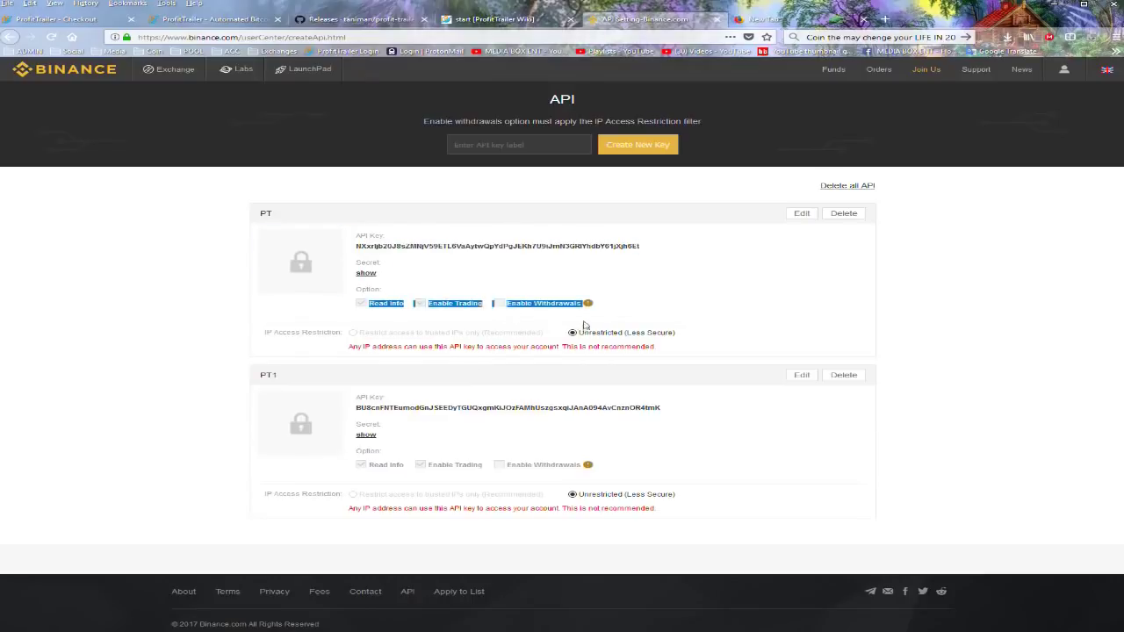
{"action": "left_click", "coordinate": [611, 303]}
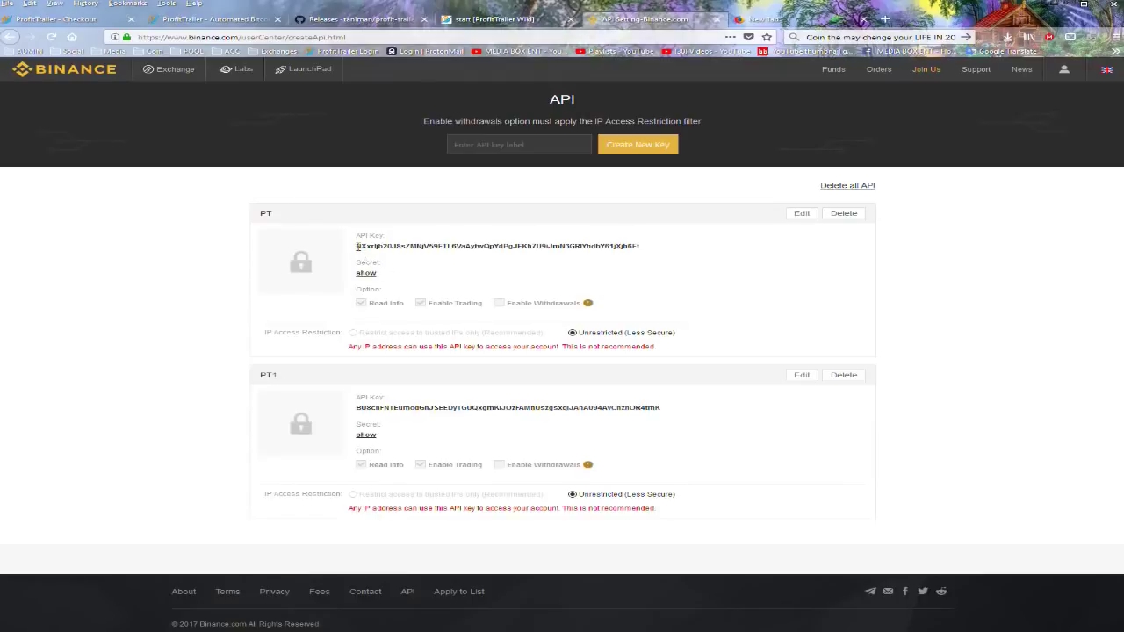
Copy the PT API key from Binance into the Binance API Key field of the ProfitTrailer checkout form.
{"action": "left_click_drag", "start_coordinate": [356, 247], "coordinate": [648, 230]}
{"action": "left_click", "coordinate": [648, 230]}
{"action": "double_click", "coordinate": [638, 246]}
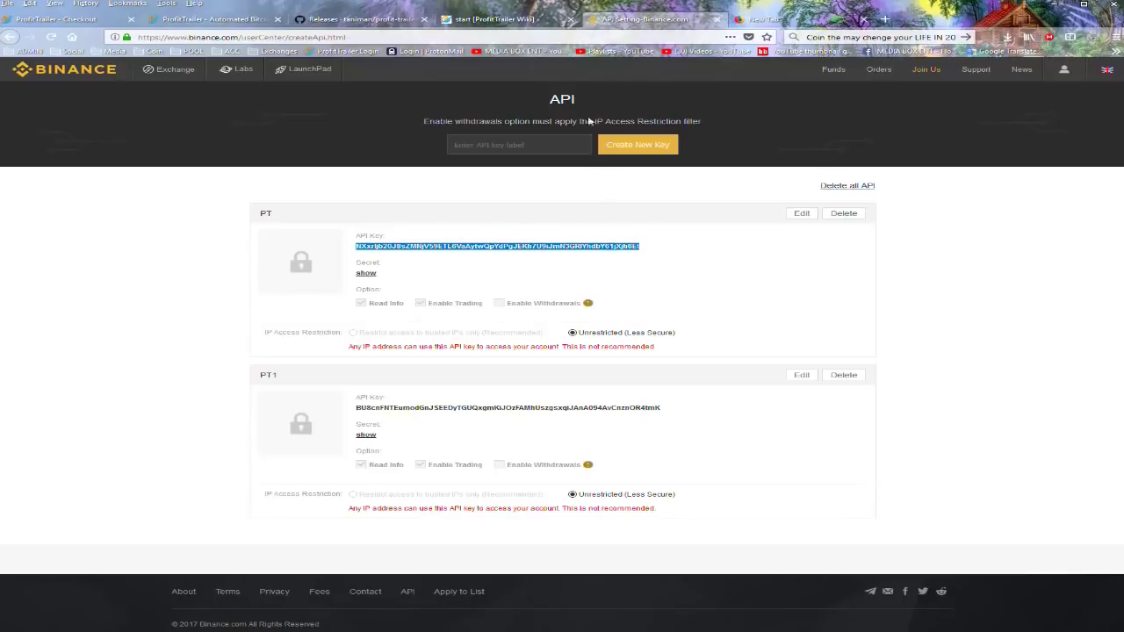
{"action": "left_click", "coordinate": [258, 24]}
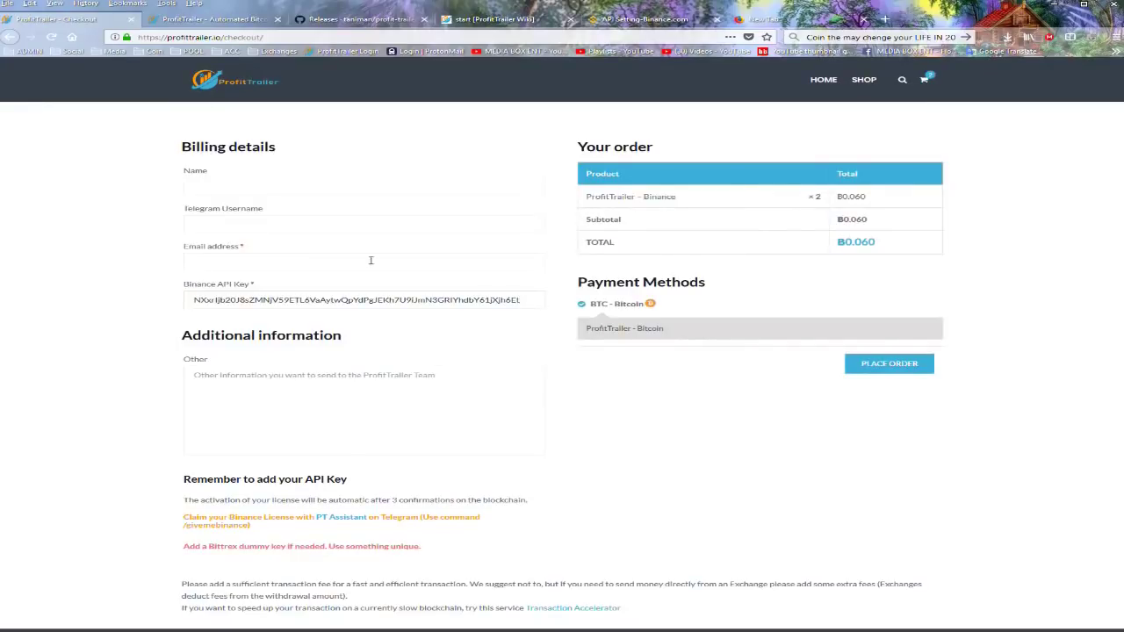
{"action": "key", "text": "ctrl+a"}
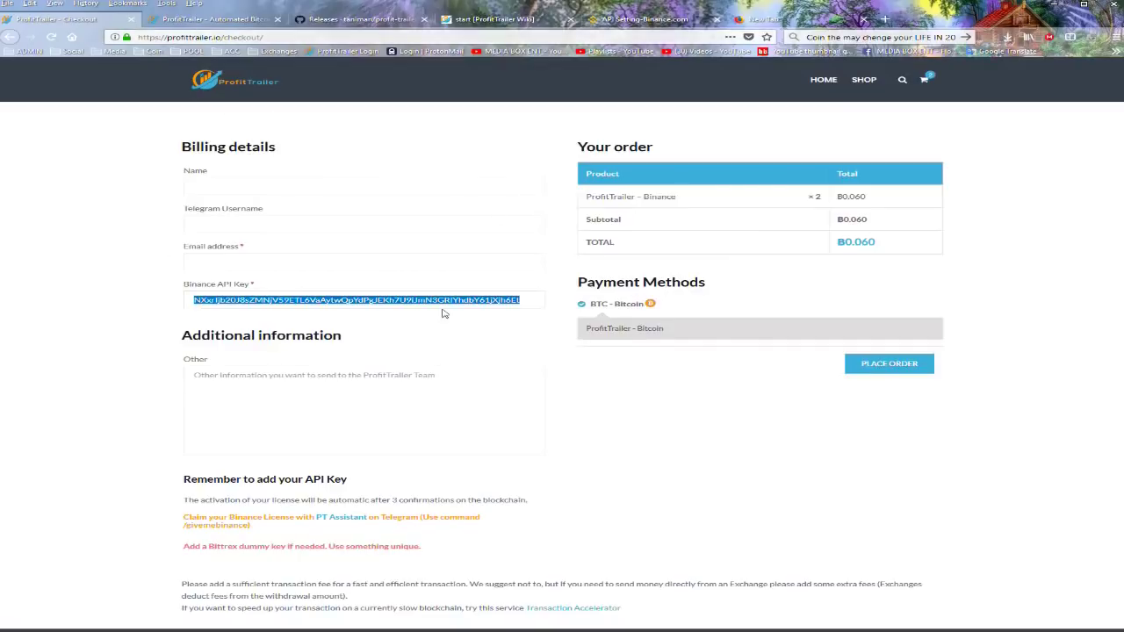
Close the ProfitTrailer checkout and product pages and return to the GitHub profit-trailer releases page.
{"action": "left_click", "coordinate": [133, 19]}
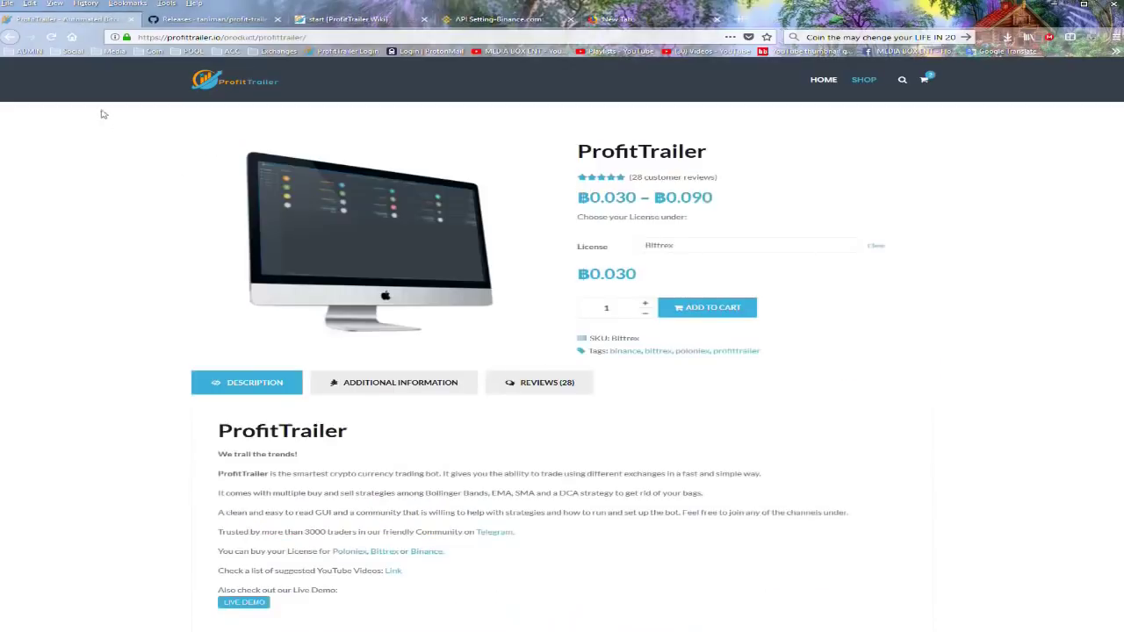
{"action": "left_click", "coordinate": [133, 19]}
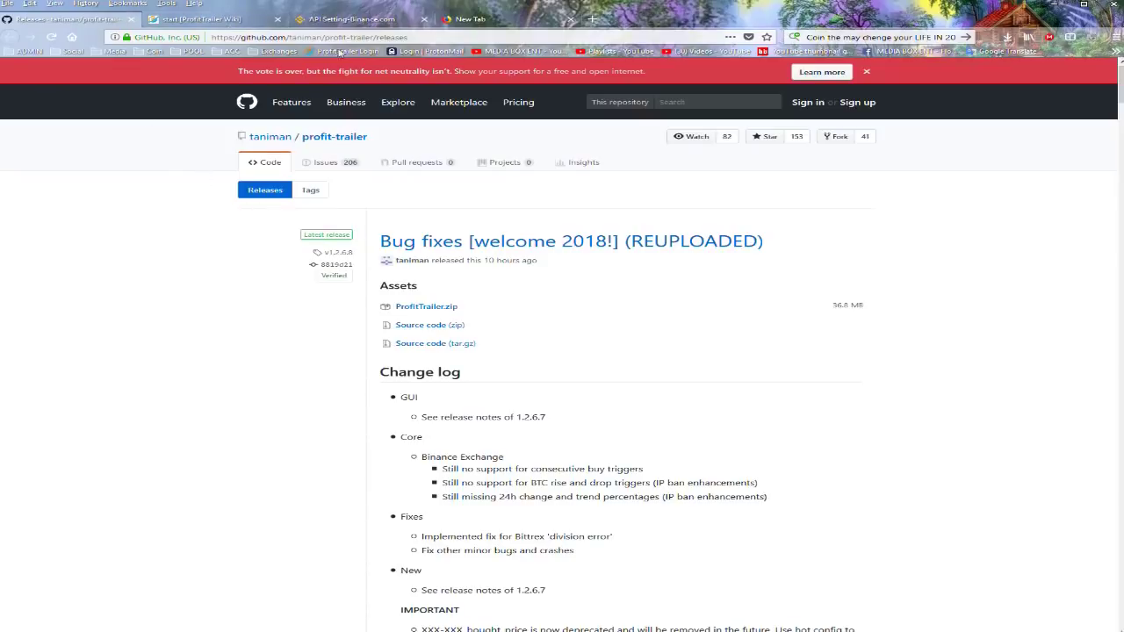
{"action": "left_click", "coordinate": [352, 21]}
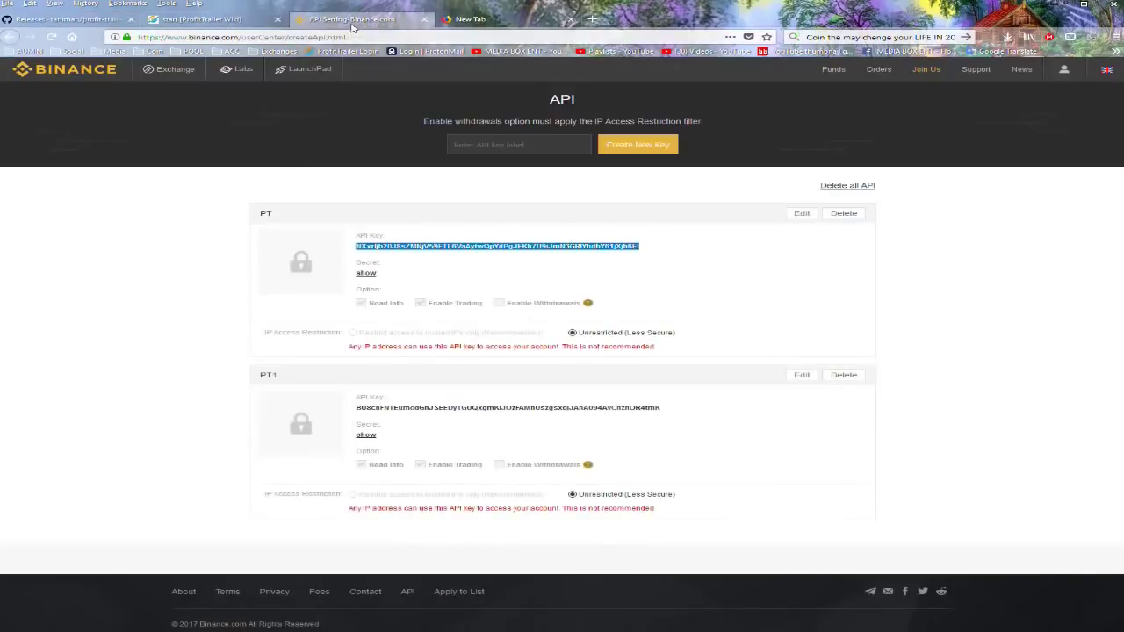
{"action": "left_click", "coordinate": [75, 21]}
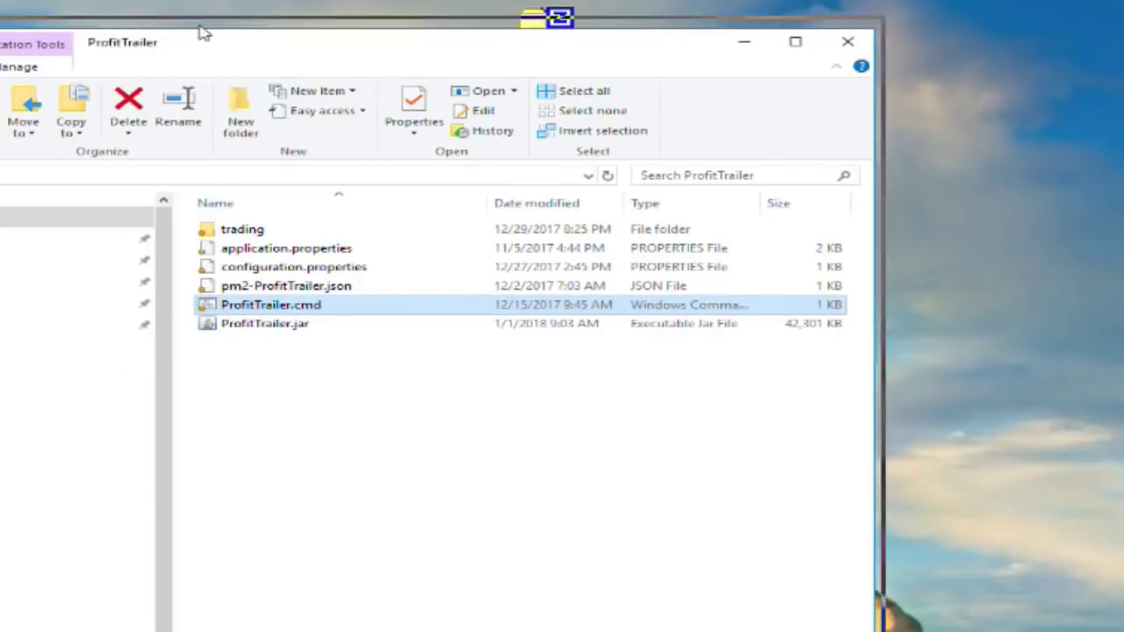
Go through the ProfitTrailer folder's files in File Explorer: application.properties, configuration.properties, pm2-ProfitTrailer.json and ProfitTrailer.cmd.
{"action": "left_click_drag", "start_coordinate": [195, 44], "coordinate": [199, 5]}
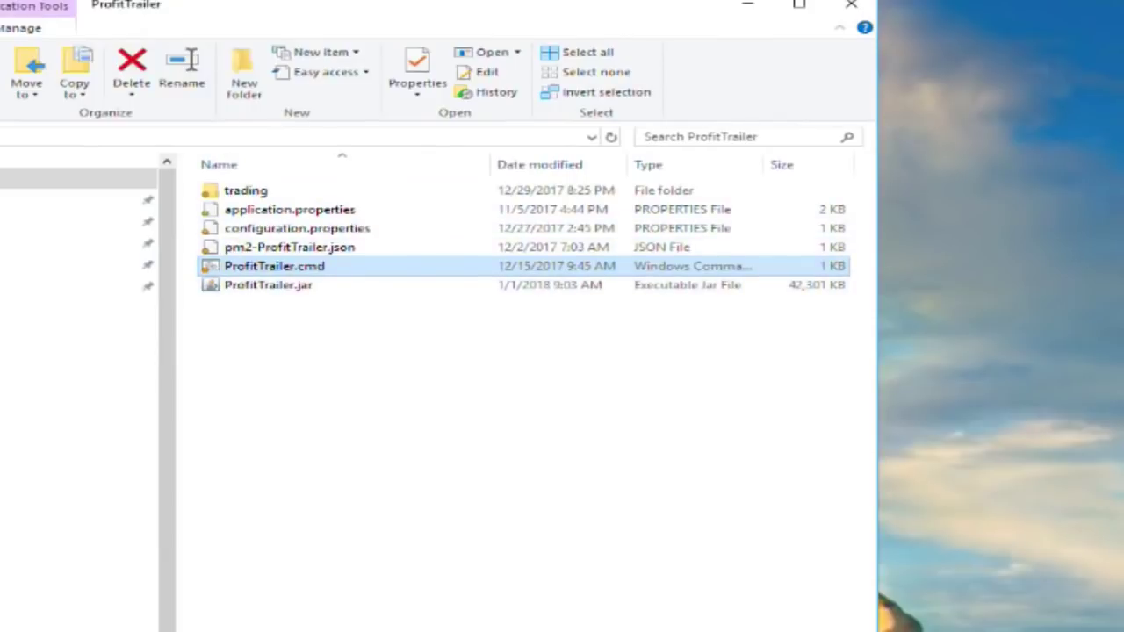
{"action": "left_click", "coordinate": [289, 209]}
{"action": "left_click", "coordinate": [296, 228]}
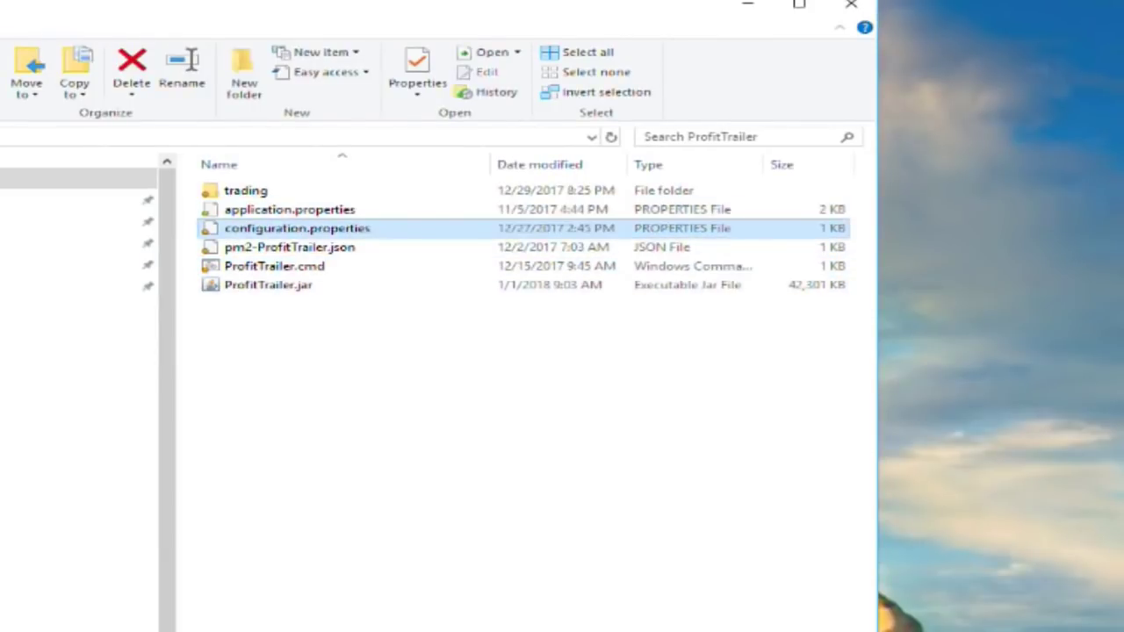
{"action": "left_click", "coordinate": [288, 209]}
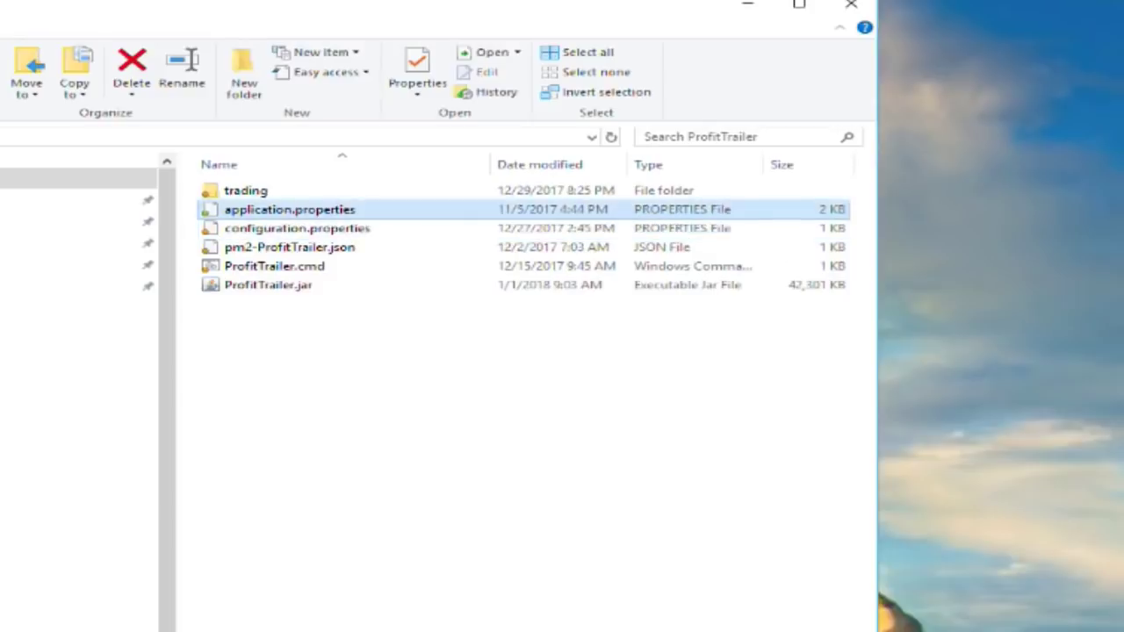
{"action": "left_click", "coordinate": [297, 228]}
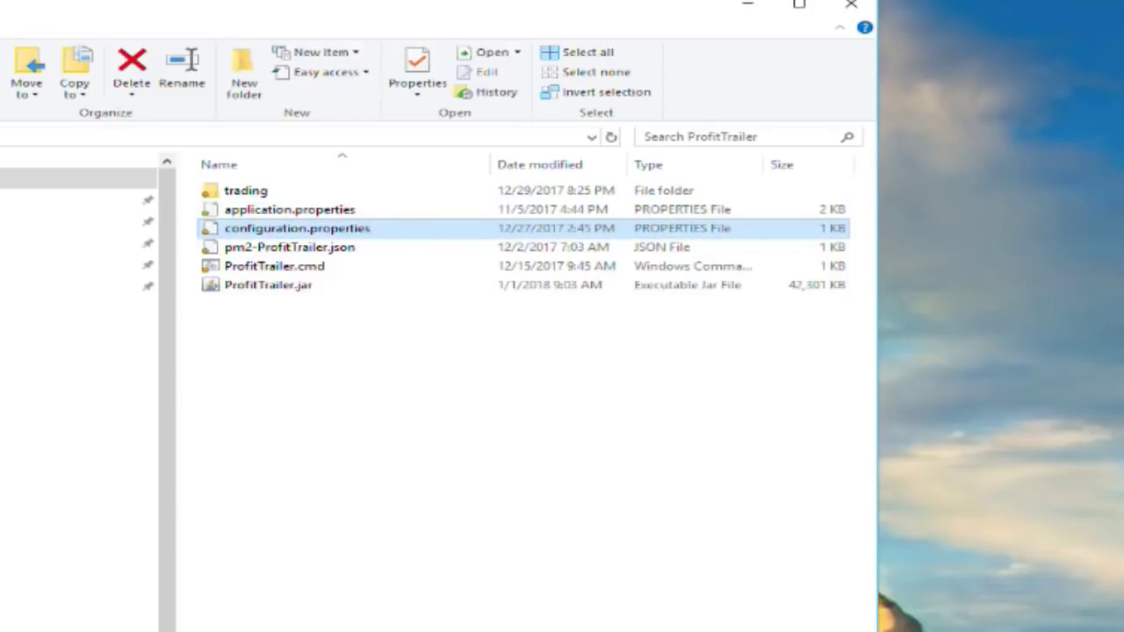
{"action": "left_click", "coordinate": [289, 247]}
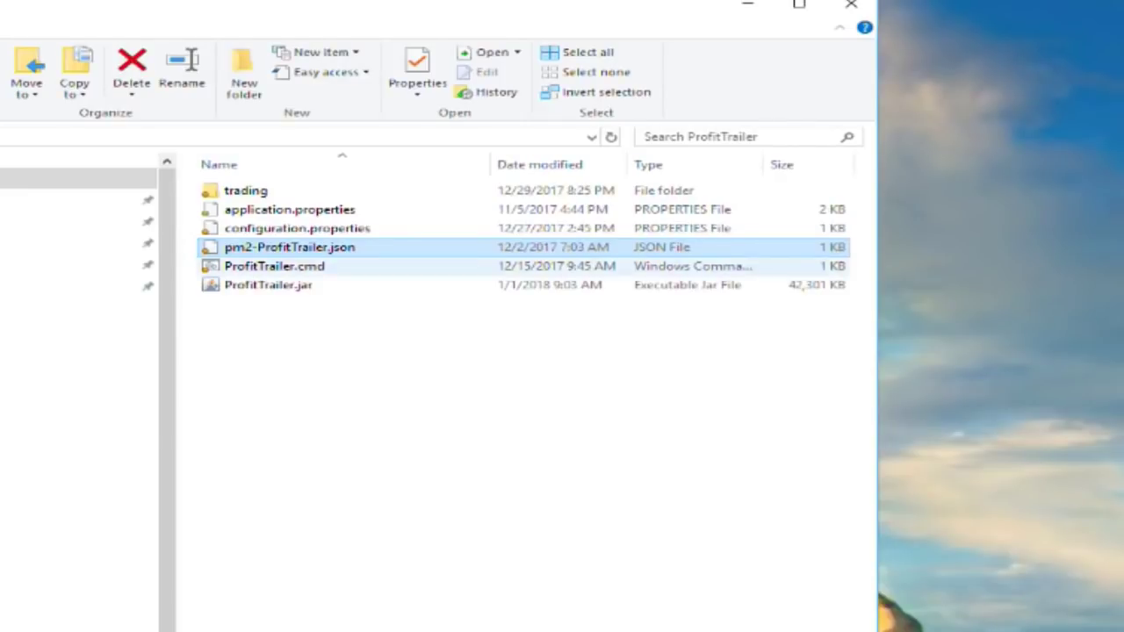
{"action": "left_click", "coordinate": [274, 266]}
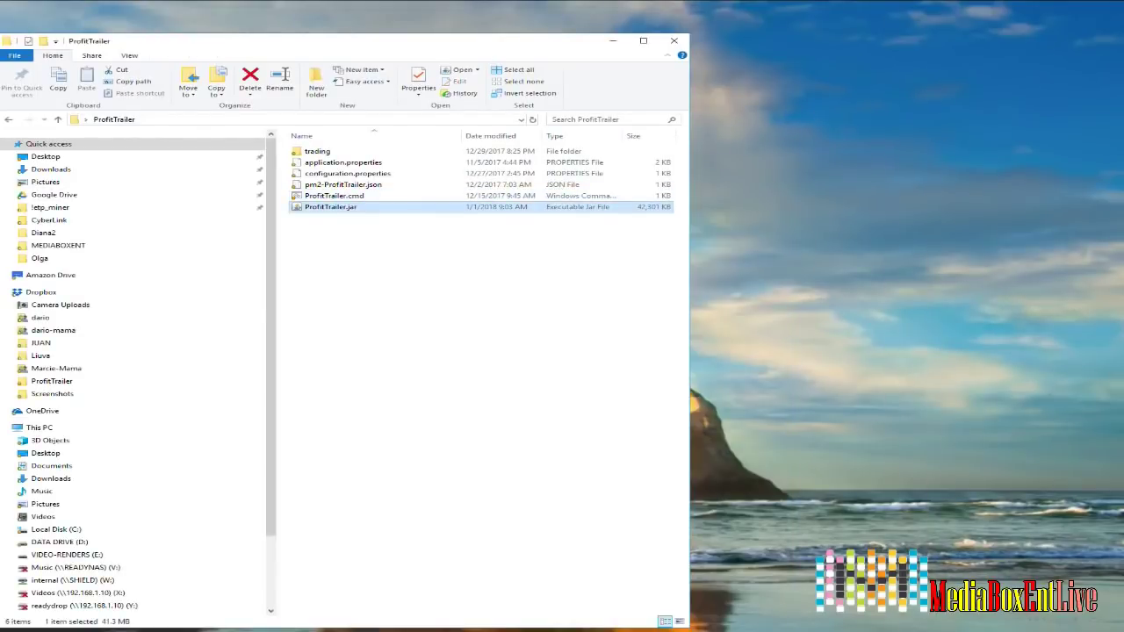
Look at the properties files inside the trading folder and return to the ProfitTrailer folder.
{"action": "left_click", "coordinate": [317, 151]}
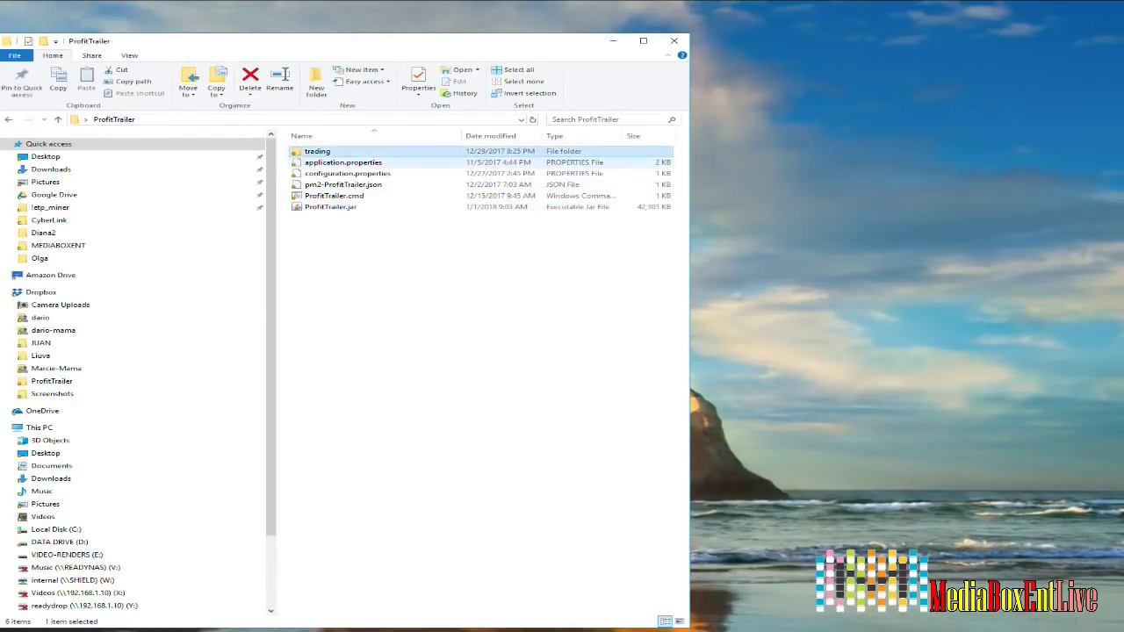
{"action": "key", "text": "Return"}
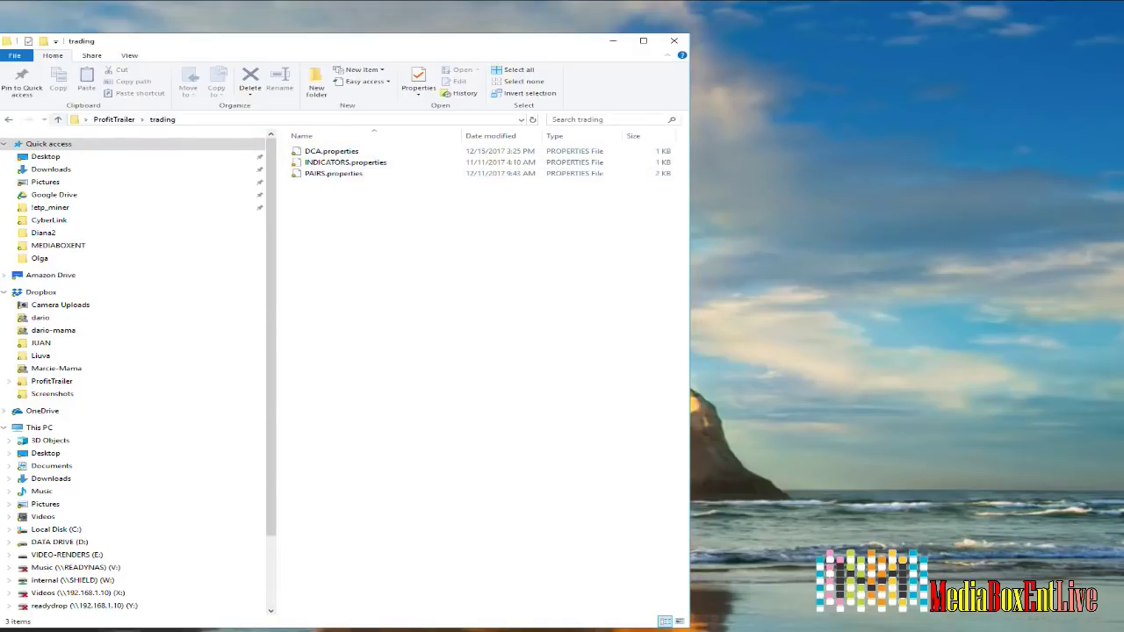
{"action": "left_click", "coordinate": [58, 120]}
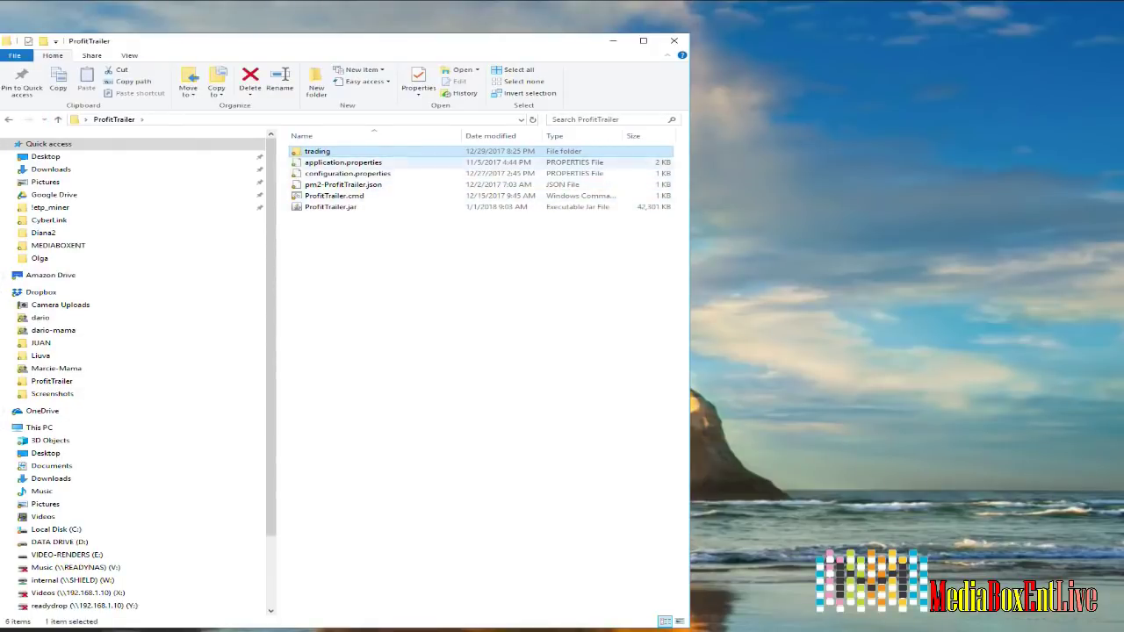
Open application.properties in Notepad++ and re-enter the server.port value as 8081.
{"action": "left_click", "coordinate": [347, 162]}
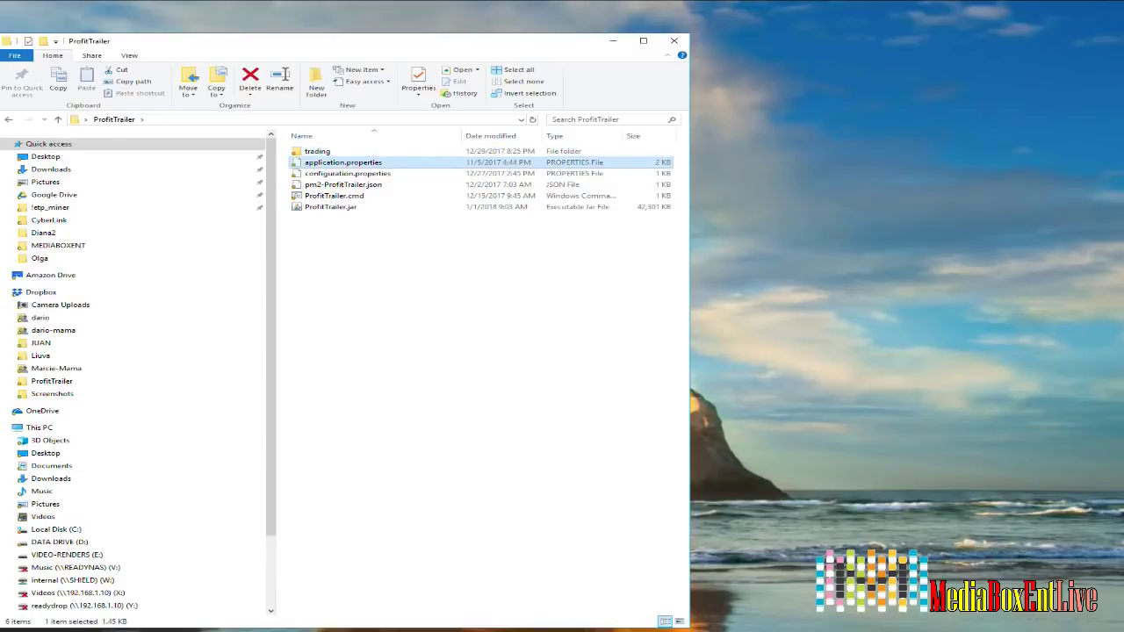
{"action": "right_click", "coordinate": [336, 163]}
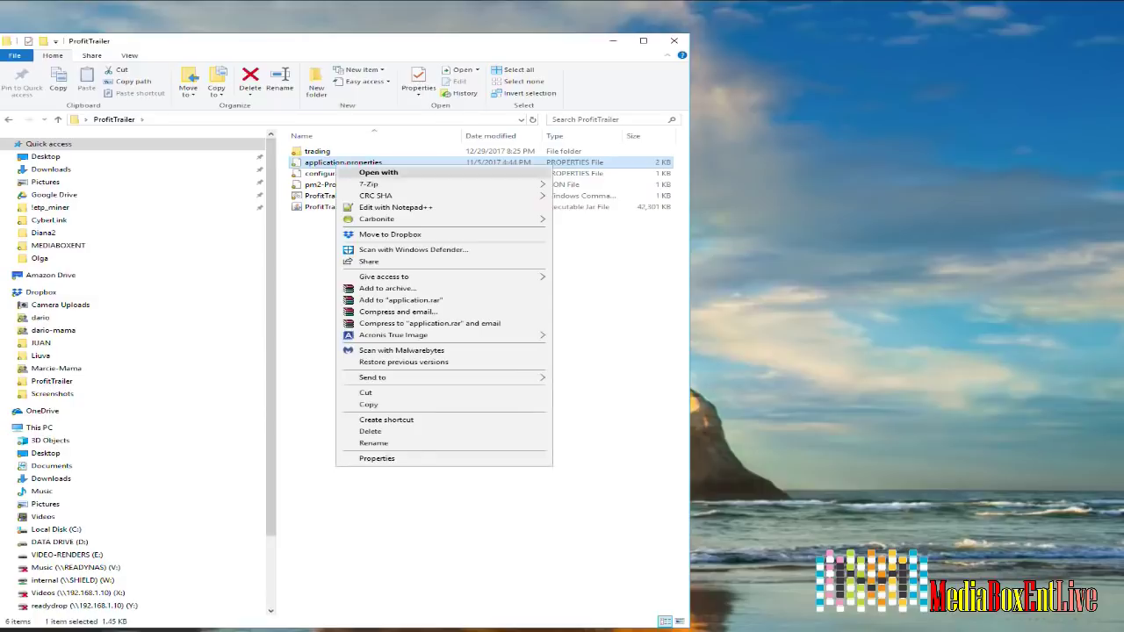
{"action": "left_click", "coordinate": [395, 207]}
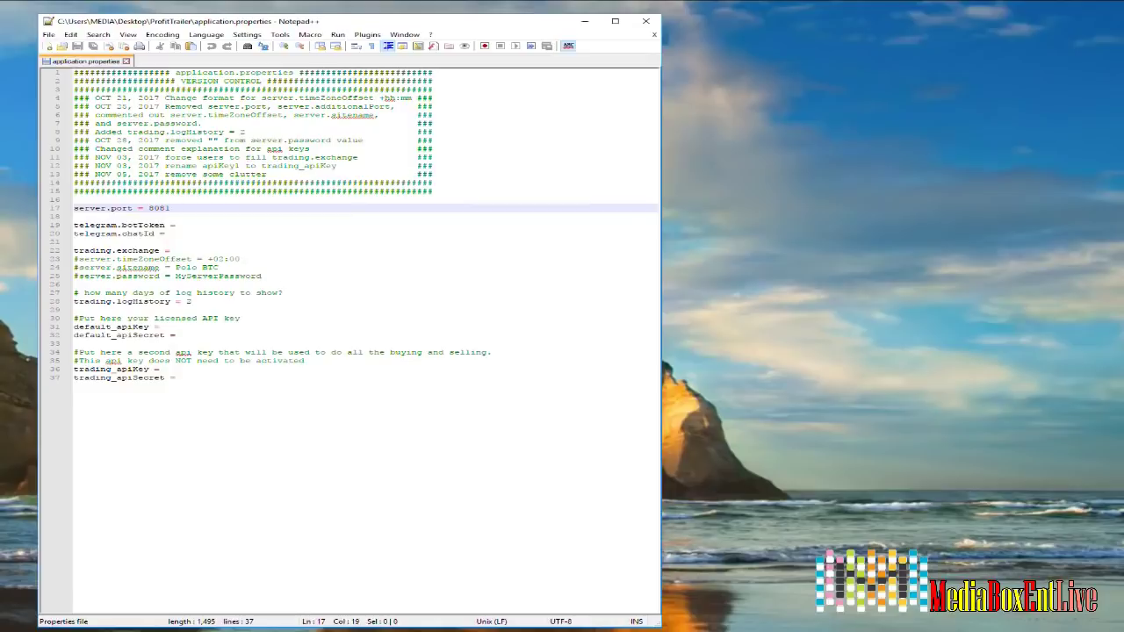
{"action": "key", "text": "BackSpace"}
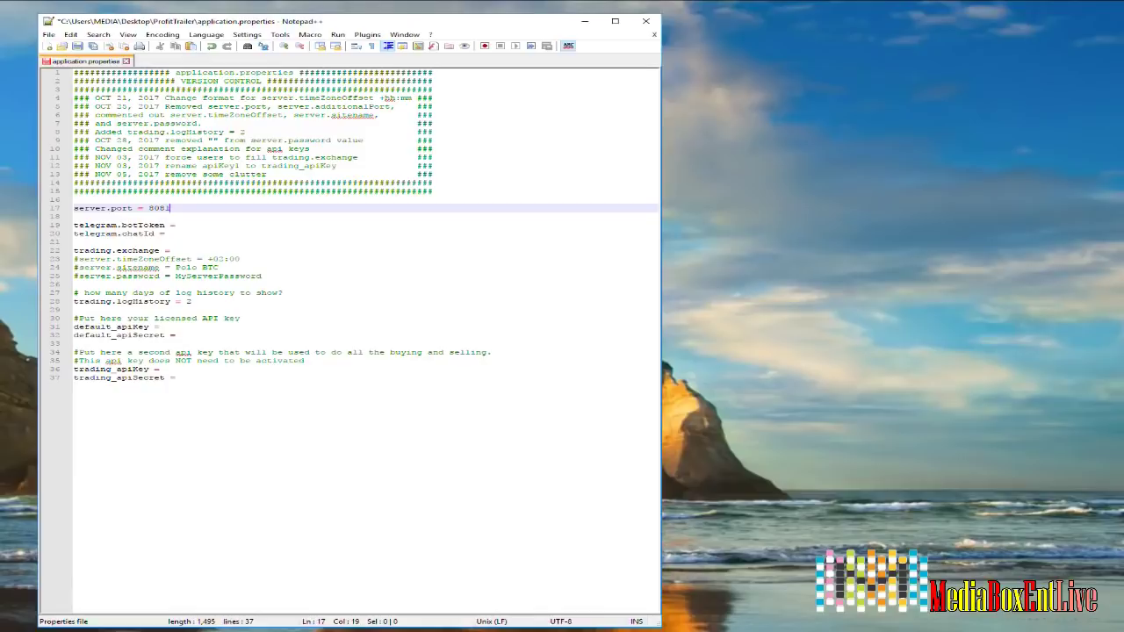
Copy the PT API key from the Binance API page into the default_apiKey entry of application.properties.
{"action": "left_click", "coordinate": [164, 327]}
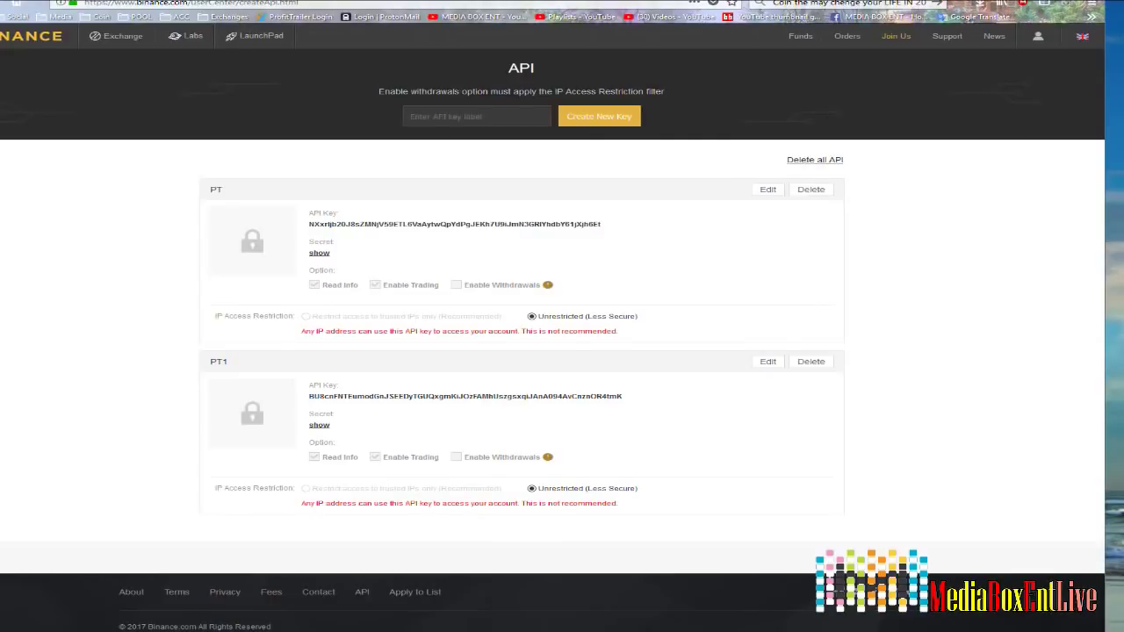
{"action": "left_click_drag", "start_coordinate": [309, 224], "coordinate": [606, 230]}
{"action": "left_click", "coordinate": [525, 235]}
{"action": "double_click", "coordinate": [525, 224]}
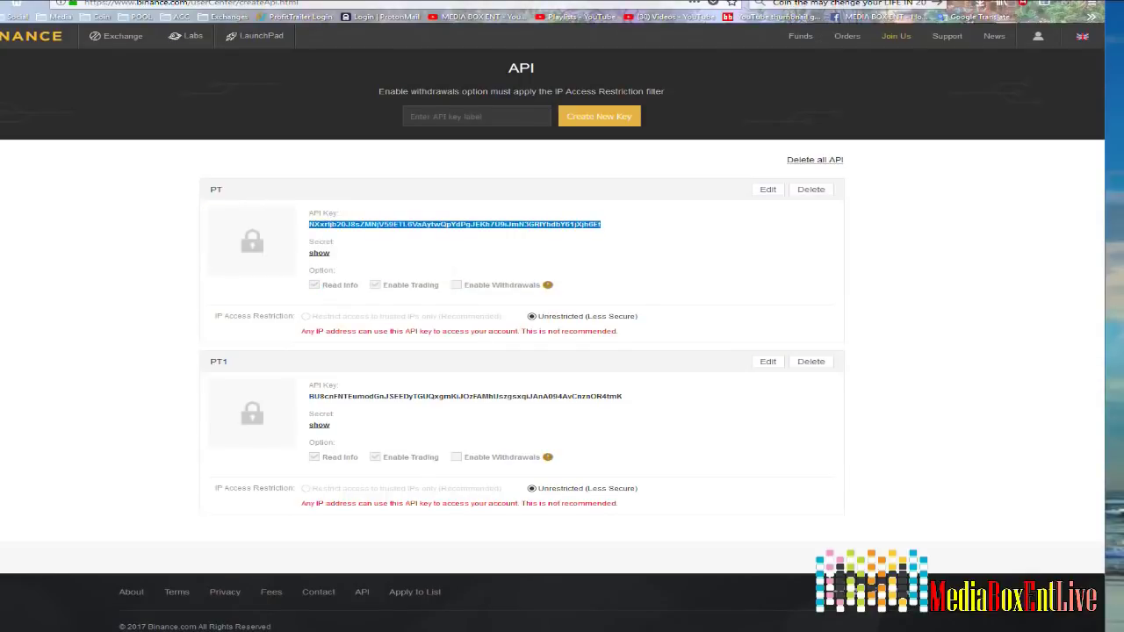
{"action": "key", "text": "alt+Tab"}
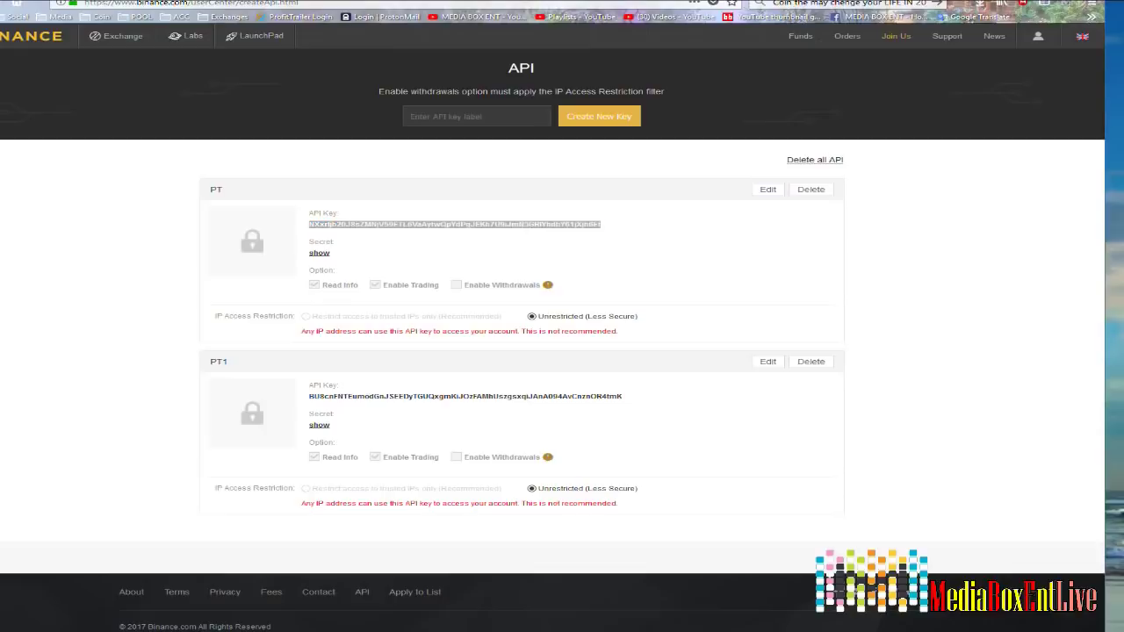
{"action": "key", "text": "alt+Tab"}
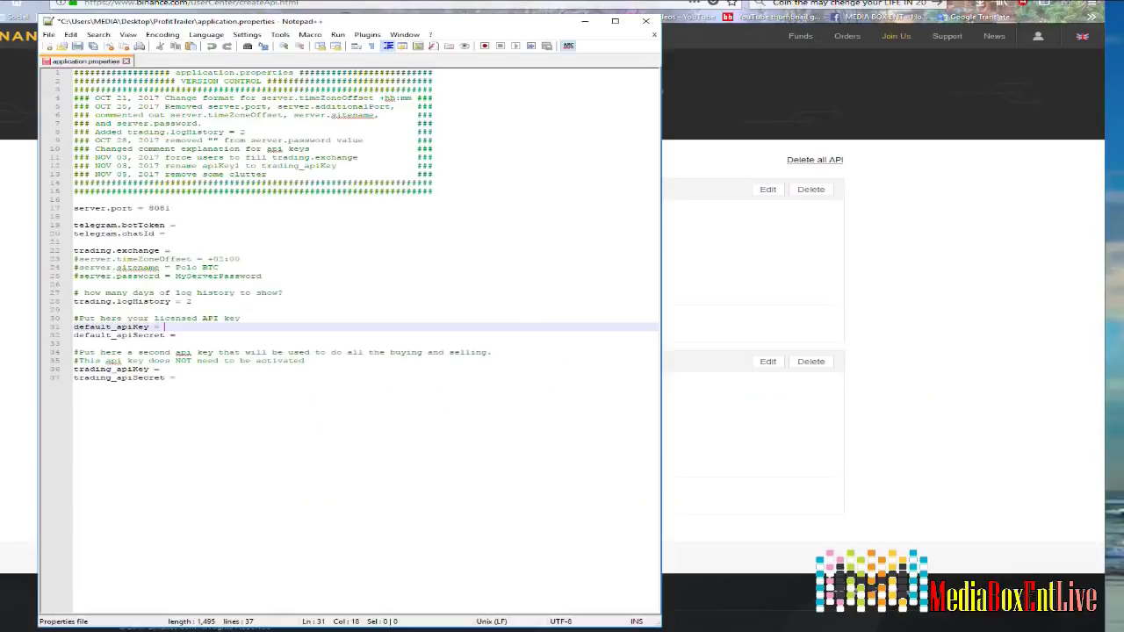
{"action": "key", "text": "ctrl+v"}
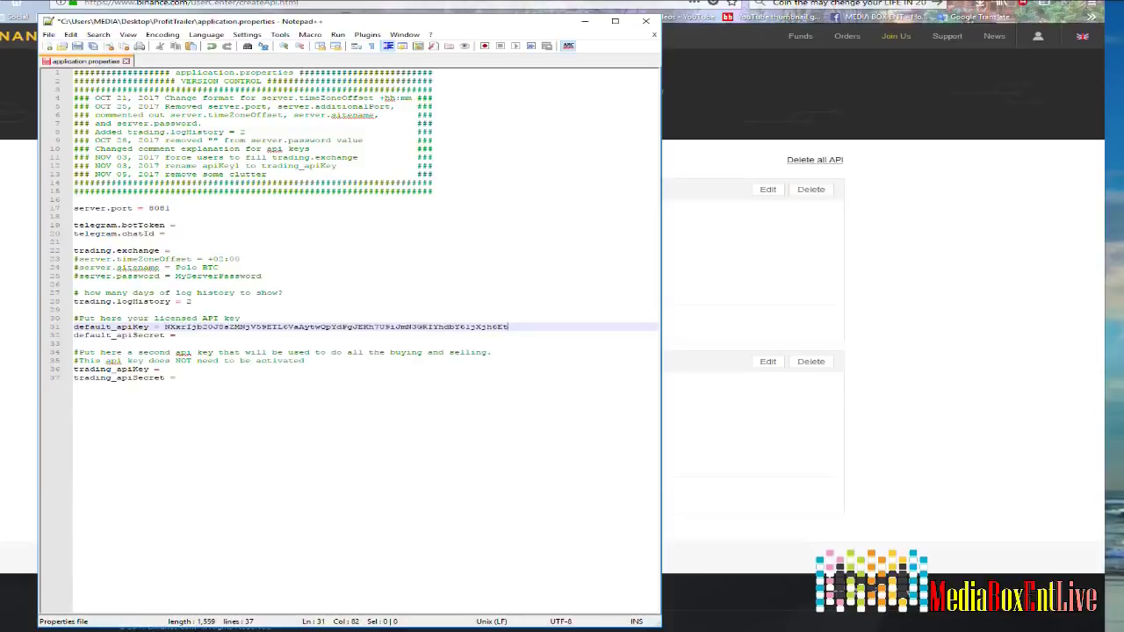
Copy the PT1 API key from the Binance API page into the trading_apiKey entry of application.properties.
{"action": "key", "text": "alt+Tab"}
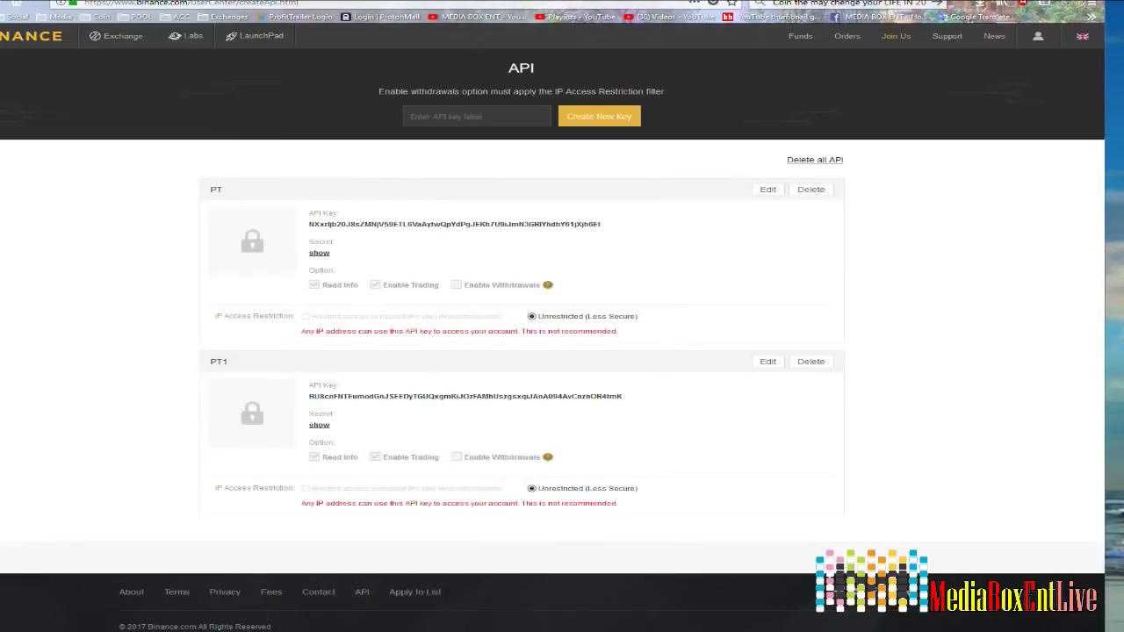
{"action": "left_click_drag", "start_coordinate": [309, 396], "coordinate": [624, 402]}
{"action": "left_click", "coordinate": [622, 396]}
{"action": "double_click", "coordinate": [465, 396]}
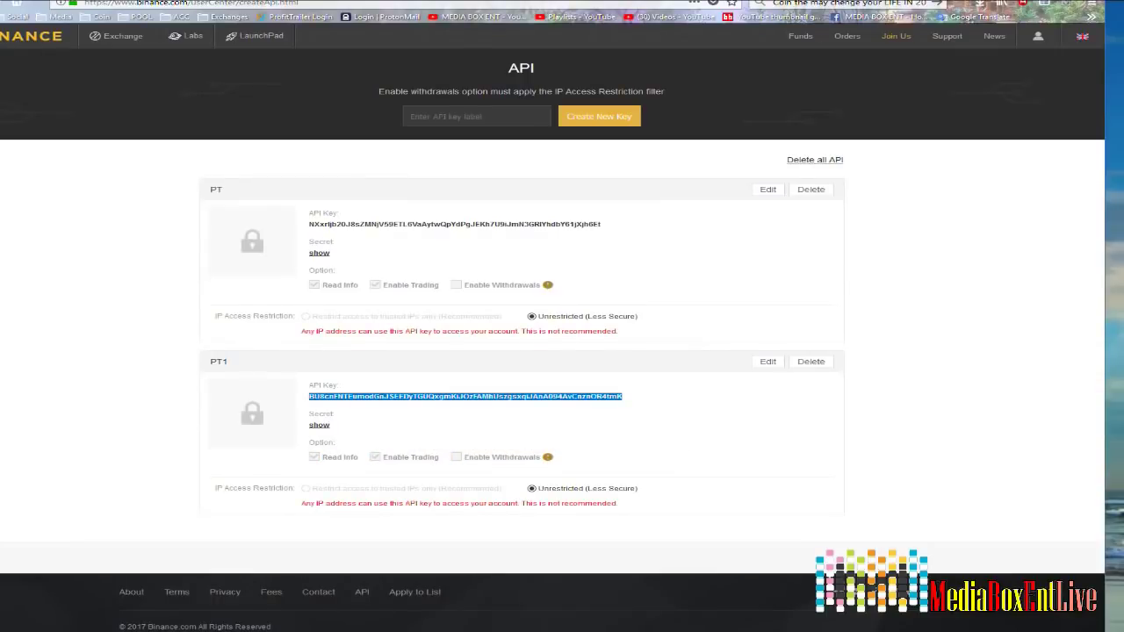
{"action": "key", "text": "alt+Tab"}
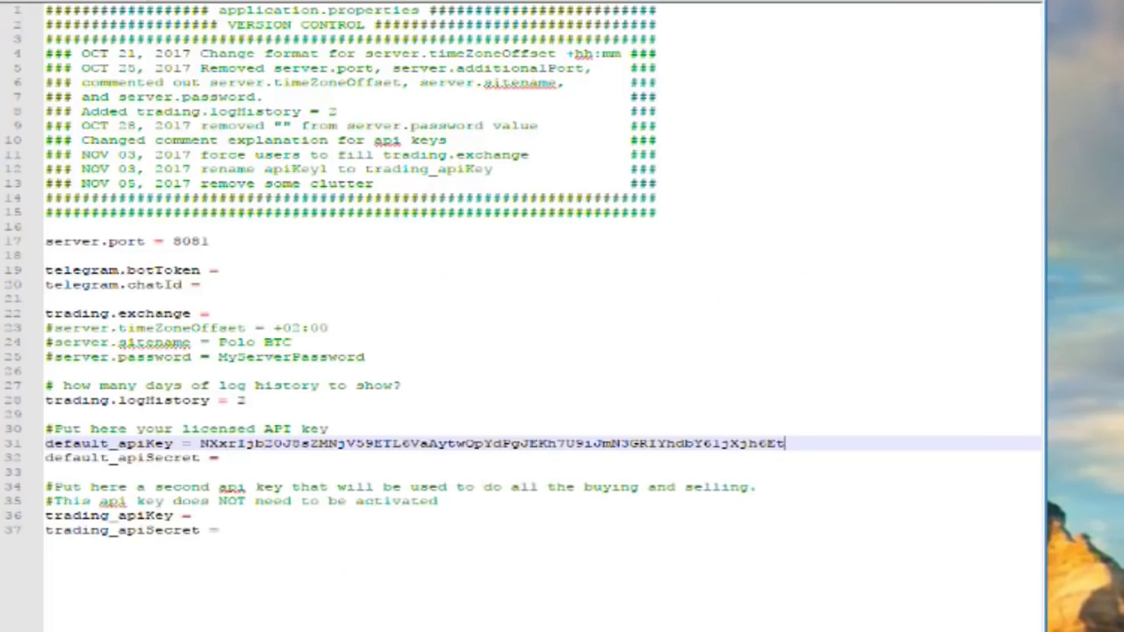
{"action": "left_click", "coordinate": [164, 369]}
{"action": "key", "text": "ctrl+v"}
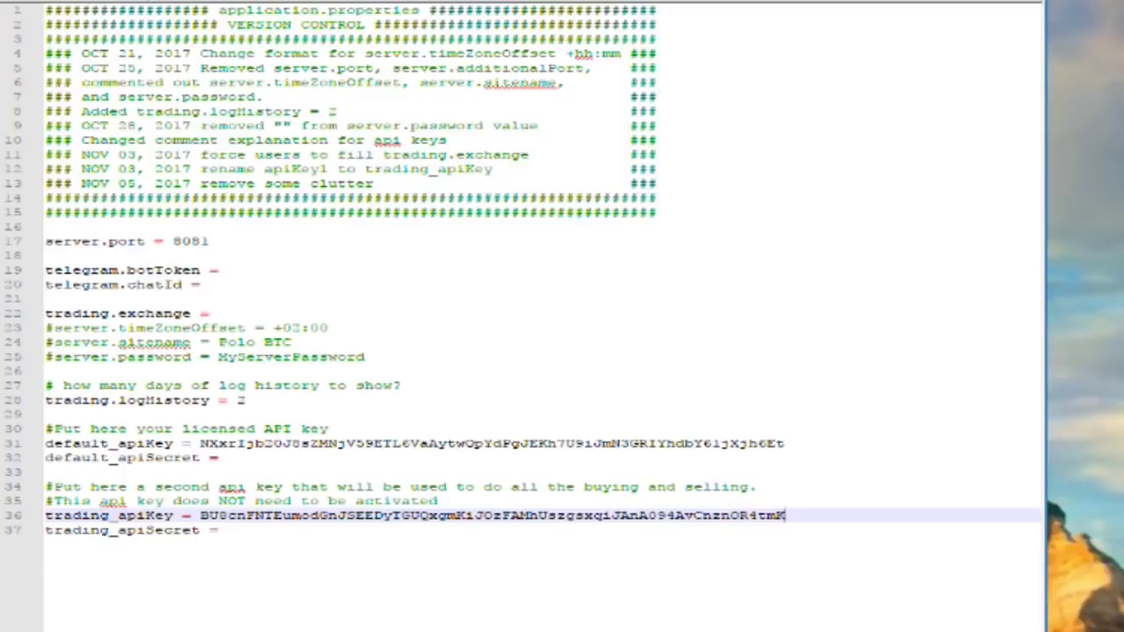
{"action": "left_click_drag", "start_coordinate": [46, 444], "coordinate": [784, 443]}
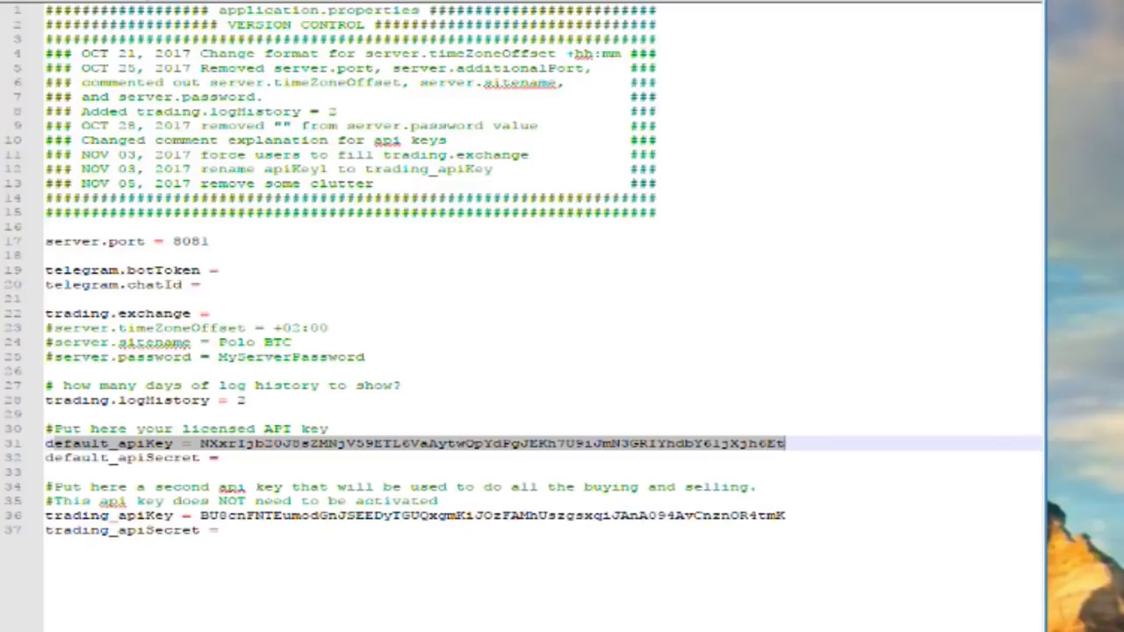
{"action": "left_click", "coordinate": [326, 443]}
{"action": "left_click_drag", "start_coordinate": [191, 444], "coordinate": [328, 428]}
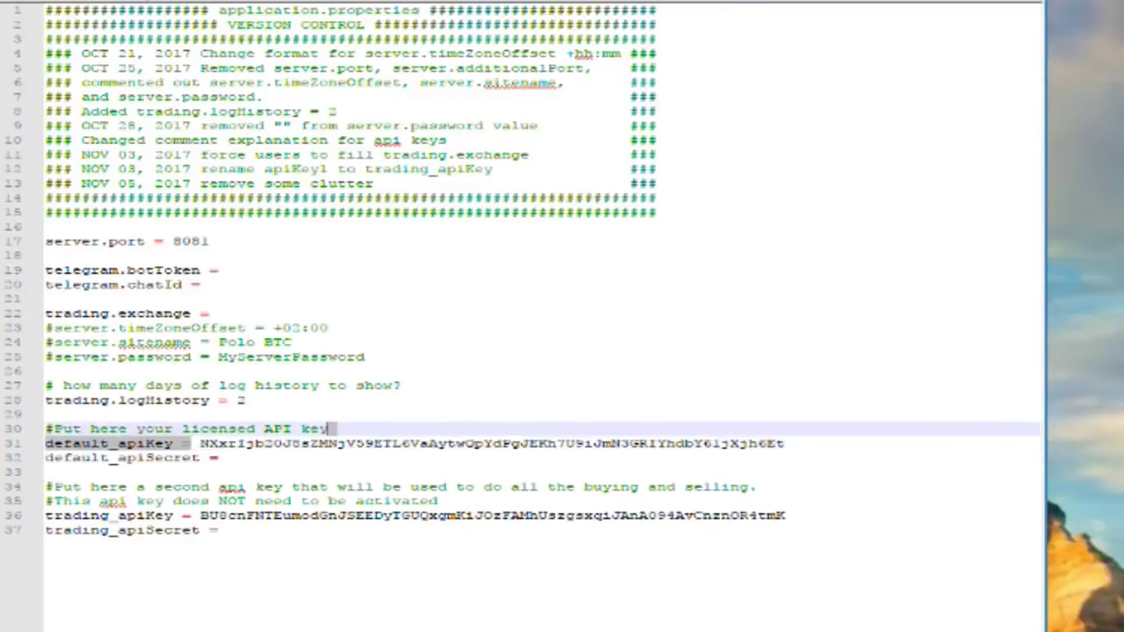
{"action": "double_click", "coordinate": [329, 443]}
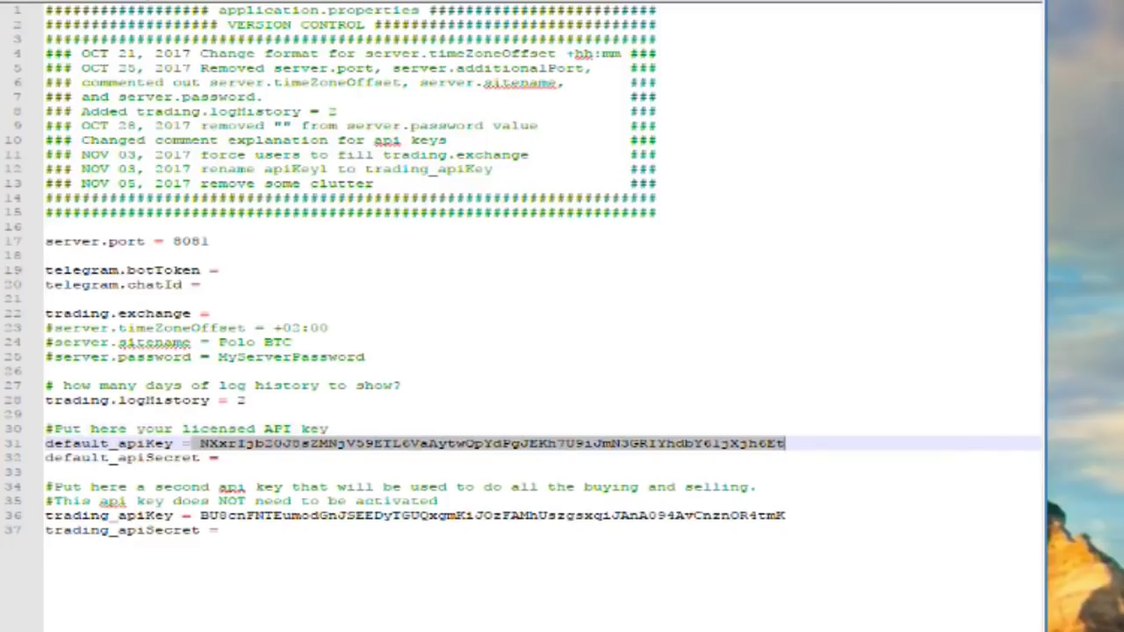
{"action": "left_click", "coordinate": [217, 458]}
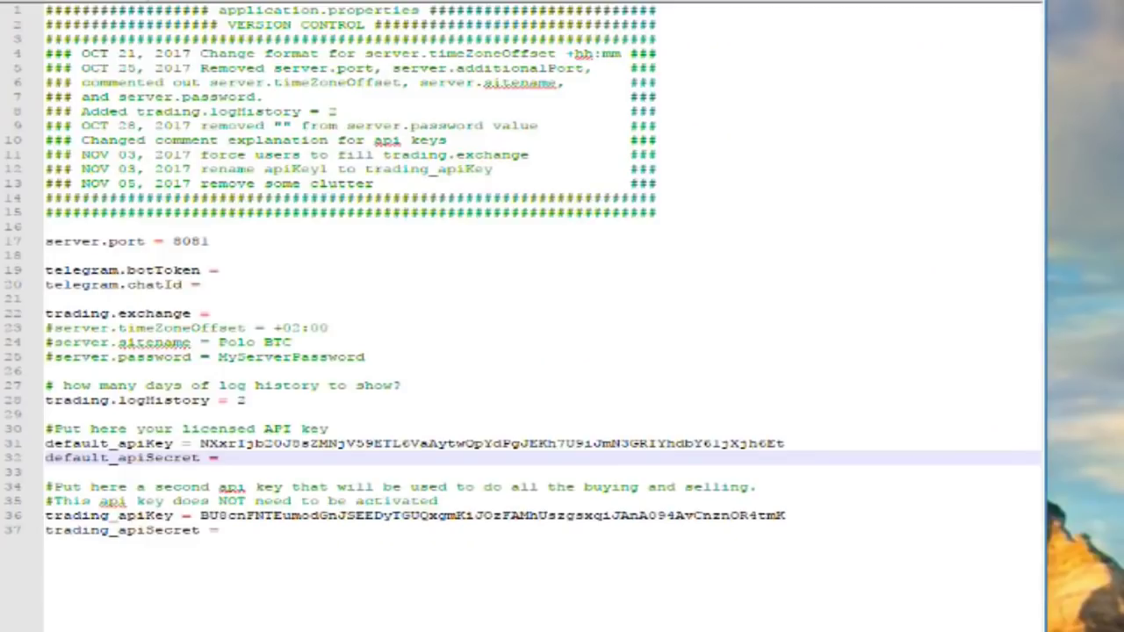
{"action": "left_click", "coordinate": [200, 443]}
{"action": "left_click_drag", "start_coordinate": [200, 444], "coordinate": [784, 444]}
Paste the copied PT1 API key as the value of both default_apiSecret and trading_apiSecret.
{"action": "left_click", "coordinate": [227, 457]}
{"action": "key", "text": "ctrl+v"}
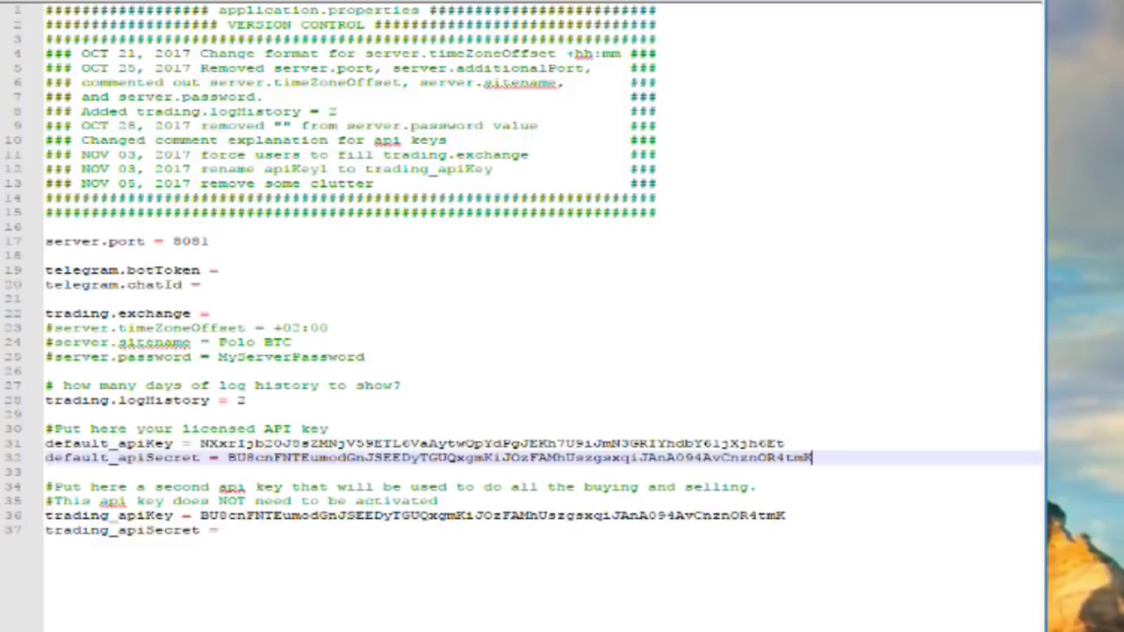
{"action": "left_click", "coordinate": [227, 529]}
{"action": "key", "text": "ctrl+v"}
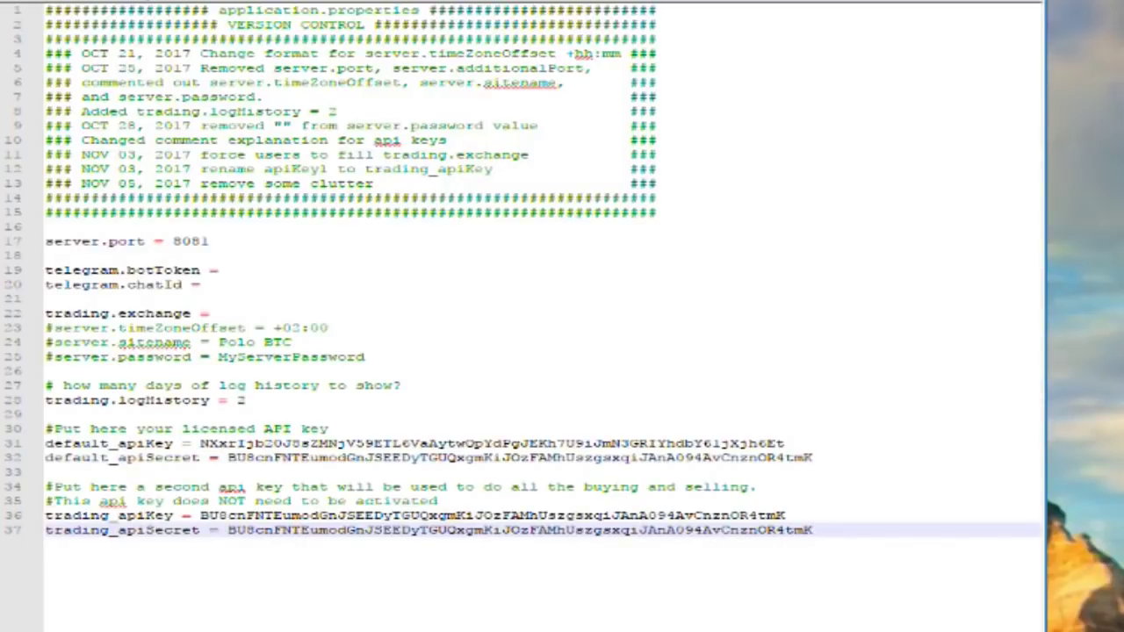
Set trading.logHistory to 7 in application.properties.
{"action": "left_click", "coordinate": [226, 399]}
{"action": "left_click", "coordinate": [245, 399]}
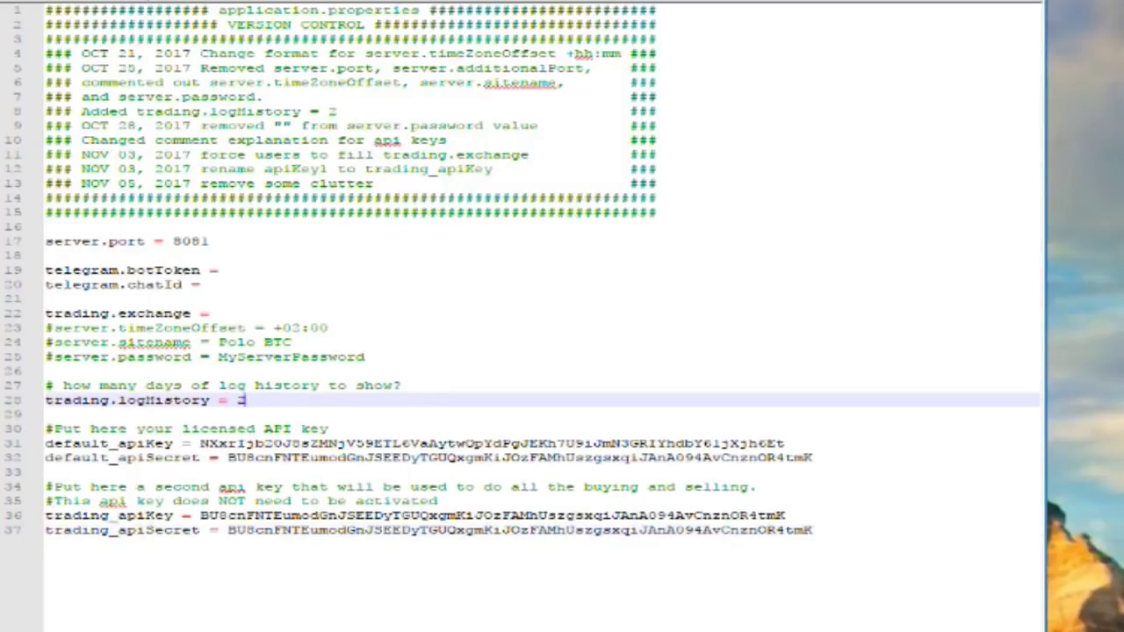
{"action": "key", "text": "BackSpace"}
{"action": "type", "text": "7"}
{"action": "left_click", "coordinate": [46, 370]}
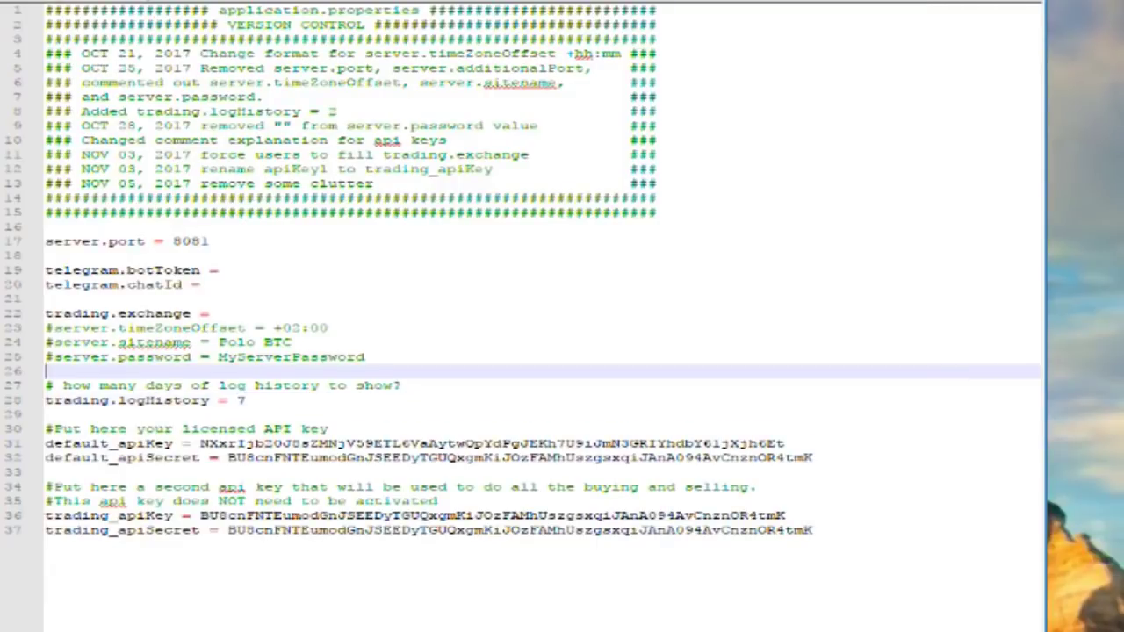
Remove the # from the start of the server.password line and put it back.
{"action": "left_click", "coordinate": [163, 356]}
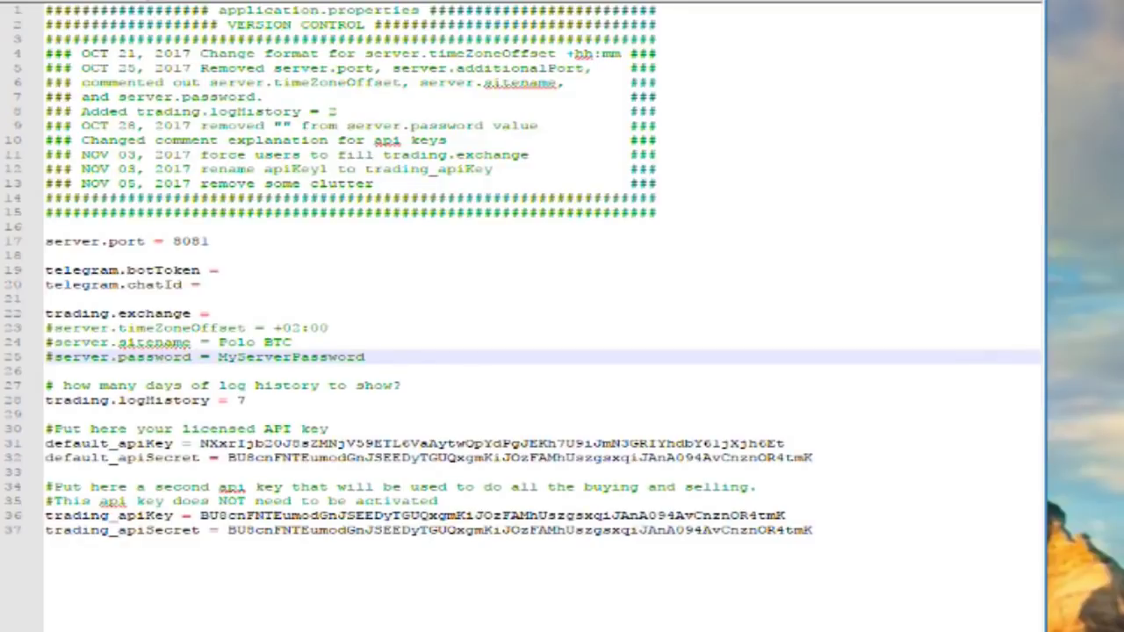
{"action": "key", "text": "Left"}
{"action": "key", "text": "Left"}
{"action": "key", "text": "Left"}
{"action": "key", "text": "Left"}
{"action": "key", "text": "Left"}
{"action": "key", "text": "Left"}
{"action": "key", "text": "Left"}
{"action": "key", "text": "Left"}
{"action": "key", "text": "Left"}
{"action": "key", "text": "Left"}
{"action": "key", "text": "Left"}
{"action": "key", "text": "Left"}
{"action": "key", "text": "Left"}
{"action": "key", "text": "Delete"}
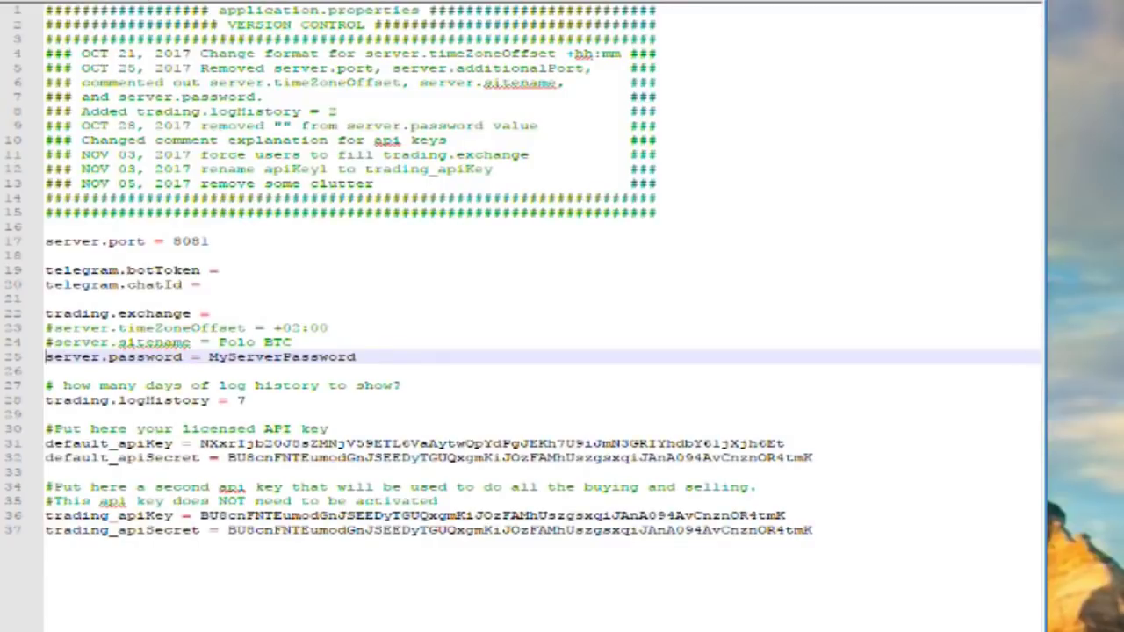
{"action": "type", "text": "#"}
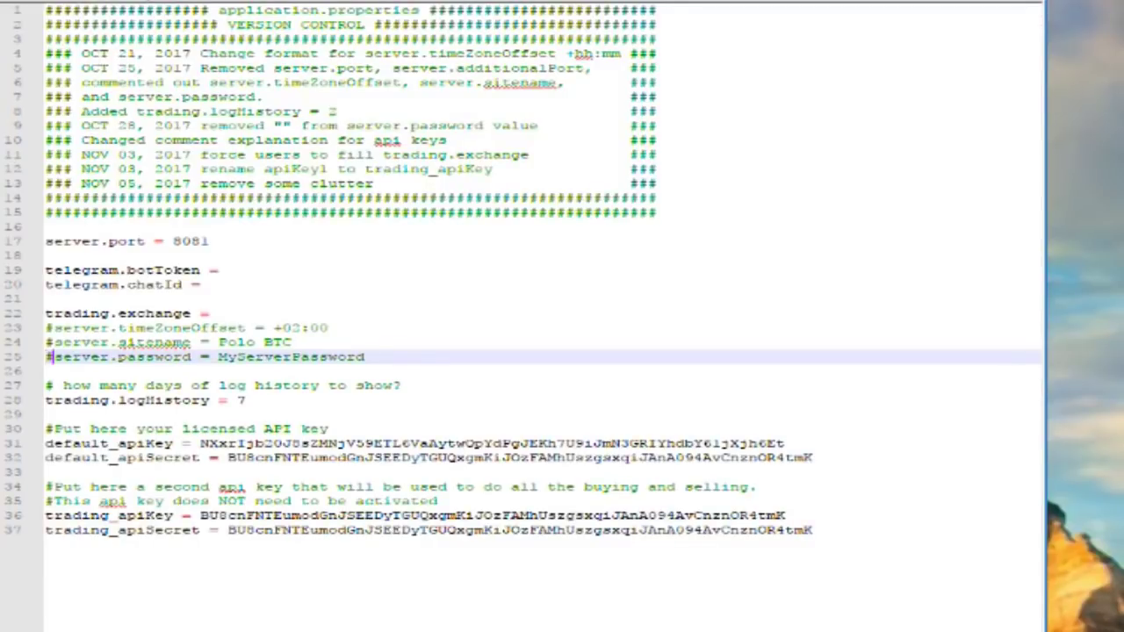
Replace the server.sitename value with "Binace to the Moon!".
{"action": "left_click", "coordinate": [53, 342]}
{"action": "key", "text": "Right"}
{"action": "key", "text": "Right"}
{"action": "key", "text": "Right"}
{"action": "key", "text": "Right"}
{"action": "key", "text": "Right"}
{"action": "key", "text": "Right"}
{"action": "key", "text": "Right"}
{"action": "key", "text": "Right"}
{"action": "key", "text": "Right"}
{"action": "key", "text": "Right"}
{"action": "key", "text": "Right"}
{"action": "key", "text": "Right"}
{"action": "key", "text": "Right"}
{"action": "key", "text": "Right"}
{"action": "key", "text": "Right"}
{"action": "key", "text": "Right"}
{"action": "key", "text": "Right"}
{"action": "key", "text": "Right"}
{"action": "key", "text": "Delete"}
{"action": "key", "text": "Delete"}
{"action": "key", "text": "Delete"}
{"action": "key", "text": "Delete"}
{"action": "key", "text": "Delete"}
{"action": "key", "text": "Delete"}
{"action": "key", "text": "Delete"}
{"action": "key", "text": "Delete"}
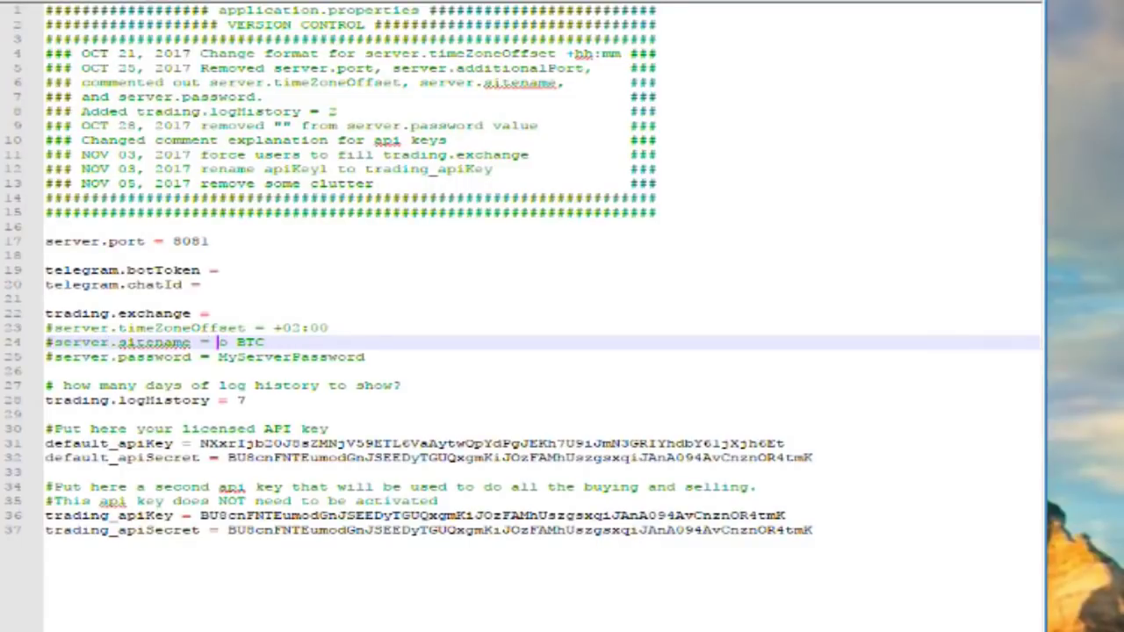
{"action": "type", "text": "Bina"}
{"action": "key", "text": "BackSpace"}
{"action": "key", "text": "BackSpace"}
{"action": "type", "text": "name = Binace to the Moon!"}
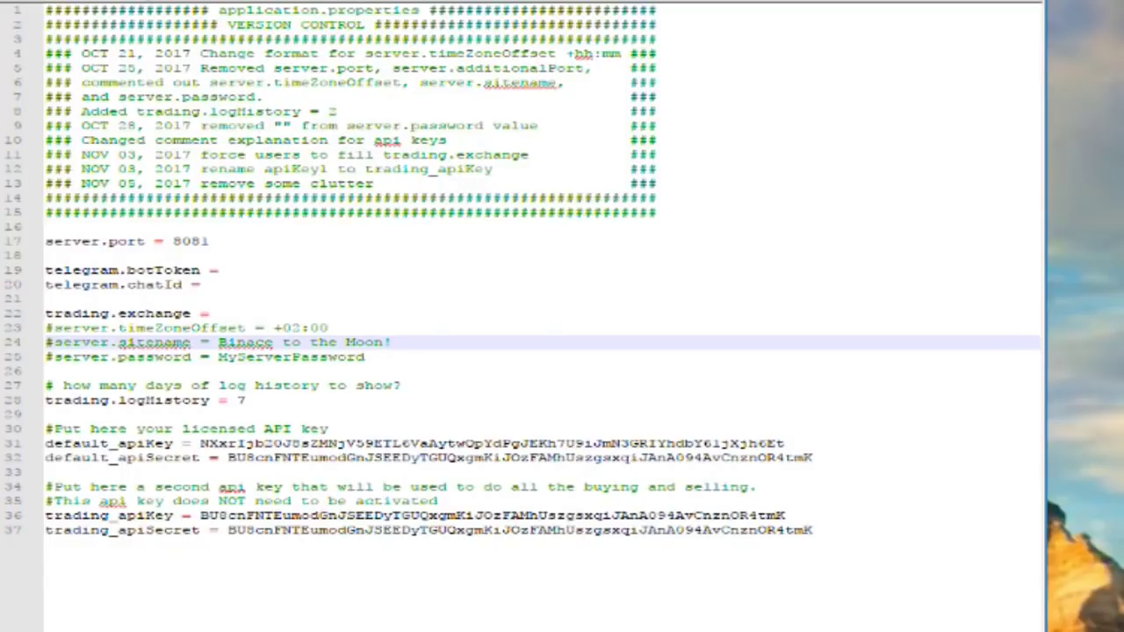
Uncomment the server.sitename and server.timeZoneOffset lines by removing the leading # from each.
{"action": "key", "text": "Home"}
{"action": "key", "text": "Delete"}
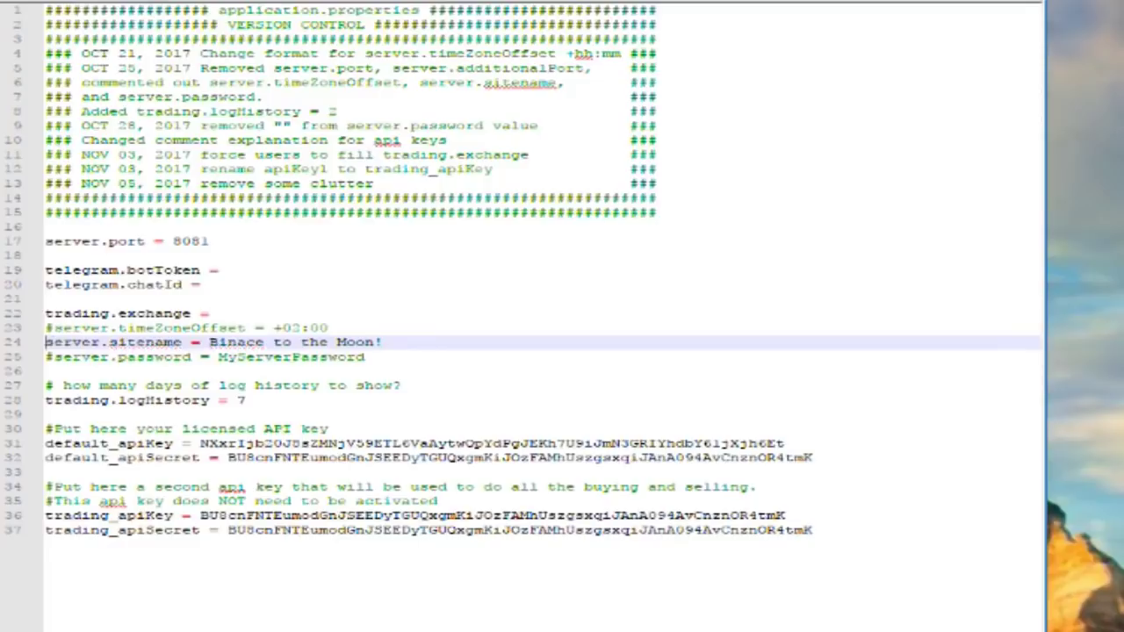
{"action": "left_click", "coordinate": [46, 357]}
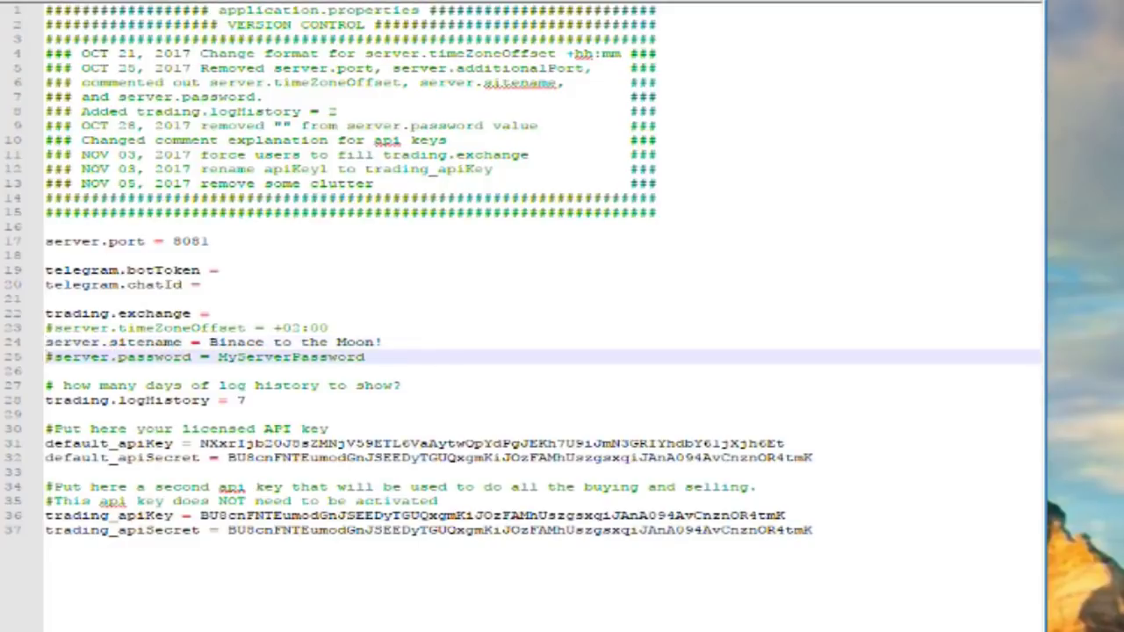
{"action": "key", "text": "Up"}
{"action": "key", "text": "Up"}
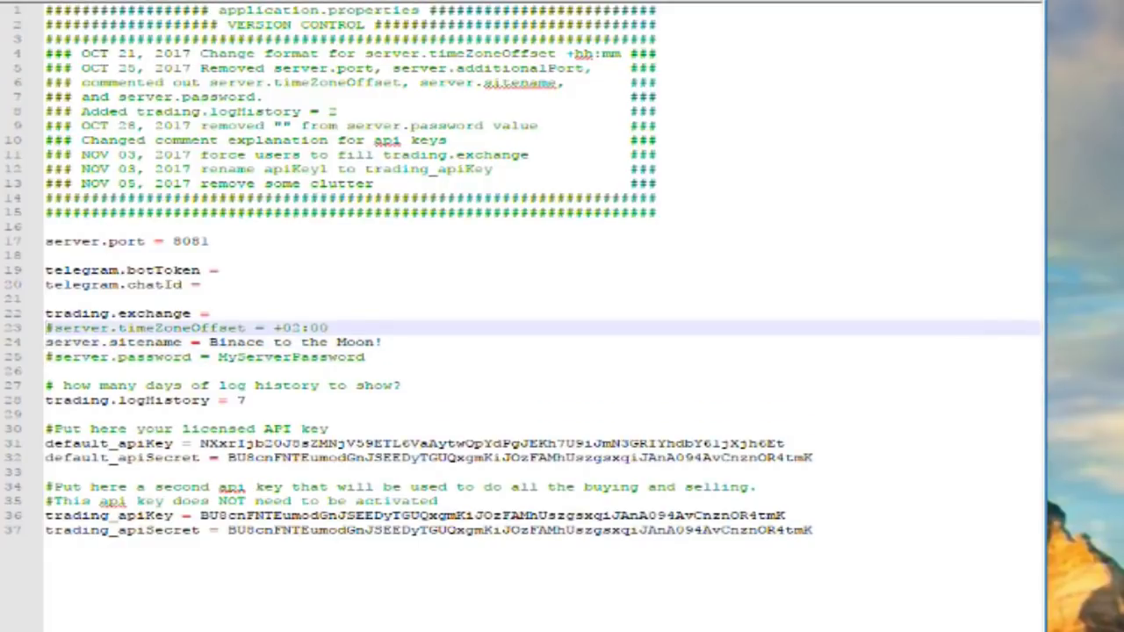
{"action": "key", "text": "Delete"}
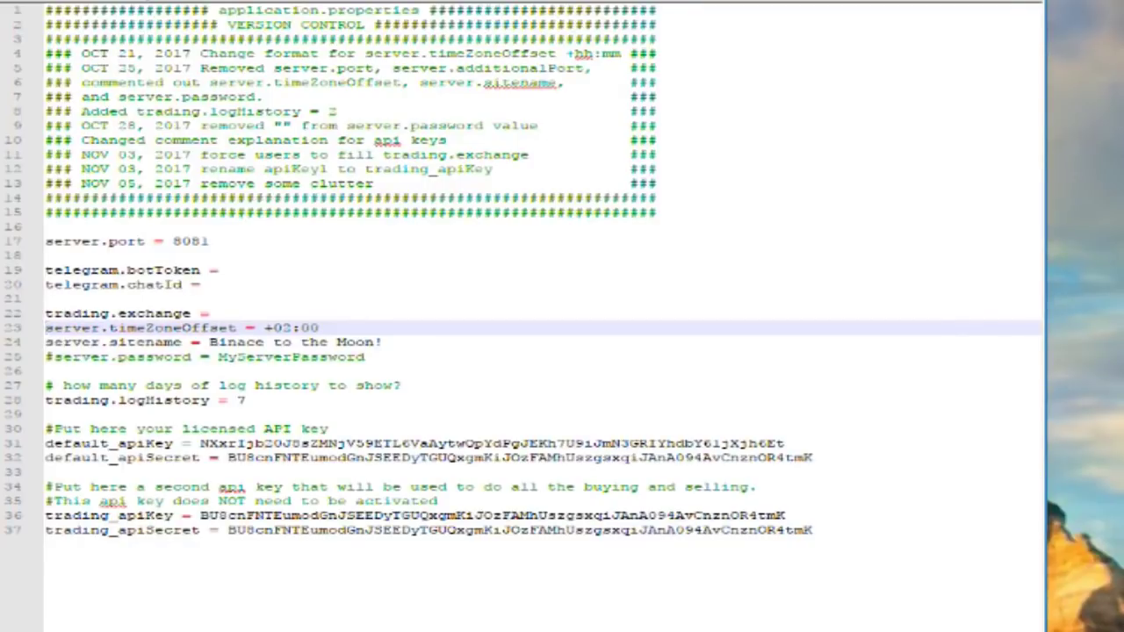
Set server.timeZoneOffset to -05:00.
{"action": "left_click", "coordinate": [282, 327]}
{"action": "key", "text": "Delete"}
{"action": "type", "text": "5"}
{"action": "left_click", "coordinate": [273, 328]}
{"action": "key", "text": "BackSpace"}
{"action": "type", "text": "-"}
{"action": "key", "text": "BackSpace"}
{"action": "type", "text": "-05"}
Highlight the full server.sitename line and the full server.timeZoneOffset line to review both settings.
{"action": "mouse_move", "coordinate": [54, 356]}
{"action": "left_mouse_down"}
{"action": "mouse_move", "coordinate": [369, 371]}
{"action": "mouse_move", "coordinate": [383, 342]}
{"action": "mouse_move", "coordinate": [74, 357]}
{"action": "mouse_move", "coordinate": [63, 342]}
{"action": "left_mouse_up"}
{"action": "left_click", "coordinate": [46, 341]}
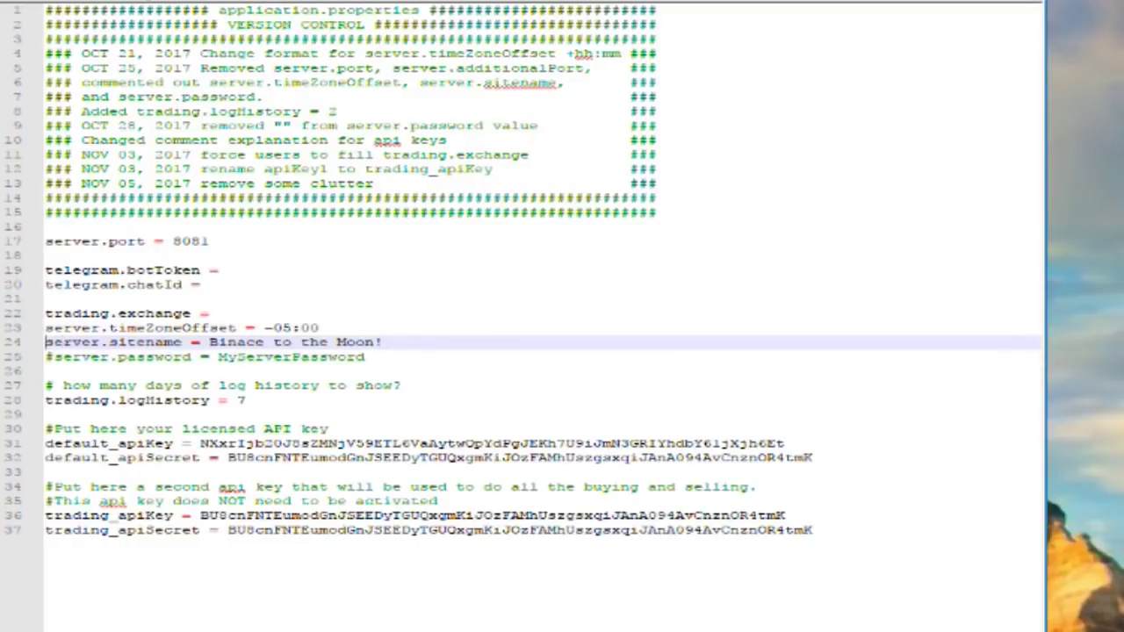
{"action": "key", "text": "shift+Right"}
{"action": "key", "text": "shift+Right"}
{"action": "key", "text": "shift+Right"}
{"action": "key", "text": "shift+Right"}
{"action": "key", "text": "shift+Right"}
{"action": "key", "text": "shift+Right"}
{"action": "key", "text": "shift+Right"}
{"action": "key", "text": "shift+Right"}
{"action": "key", "text": "shift+Right"}
{"action": "key", "text": "shift+Right"}
{"action": "key", "text": "shift+Right"}
{"action": "key", "text": "shift+Right"}
{"action": "key", "text": "shift+Right"}
{"action": "key", "text": "shift+Right"}
{"action": "key", "text": "shift+Right"}
{"action": "key", "text": "shift+Right"}
{"action": "key", "text": "shift+Right"}
{"action": "key", "text": "shift+Right"}
{"action": "key", "text": "shift+Right"}
{"action": "key", "text": "shift+Right"}
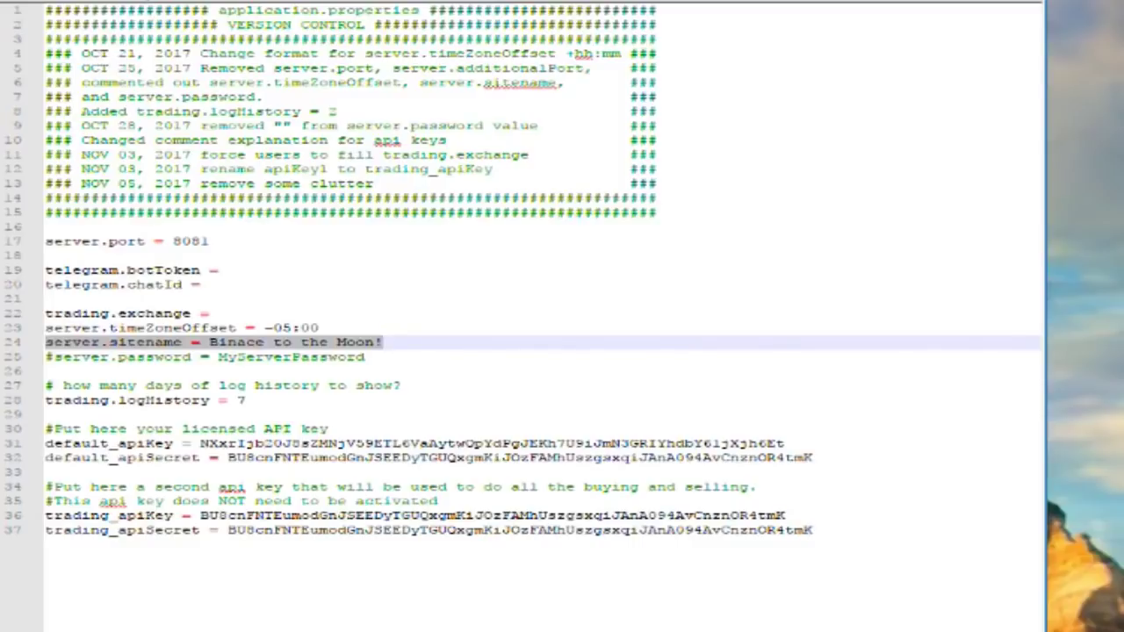
{"action": "left_click", "coordinate": [46, 327]}
{"action": "key", "text": "shift+Right"}
{"action": "key", "text": "shift+Right"}
{"action": "key", "text": "shift+Right"}
{"action": "key", "text": "shift+Right"}
{"action": "key", "text": "shift+Right"}
{"action": "key", "text": "shift+Right"}
{"action": "key", "text": "shift+Right"}
{"action": "key", "text": "shift+Right"}
{"action": "key", "text": "shift+Right"}
{"action": "key", "text": "shift+Right"}
{"action": "key", "text": "shift+Right"}
{"action": "key", "text": "shift+Right"}
{"action": "key", "text": "shift+Right"}
{"action": "key", "text": "shift+Right"}
{"action": "key", "text": "shift+Right"}
{"action": "key", "text": "shift+Right"}
{"action": "key", "text": "shift+Right"}
{"action": "key", "text": "shift+Right"}
{"action": "key", "text": "shift+Right"}
{"action": "key", "text": "shift+Right"}
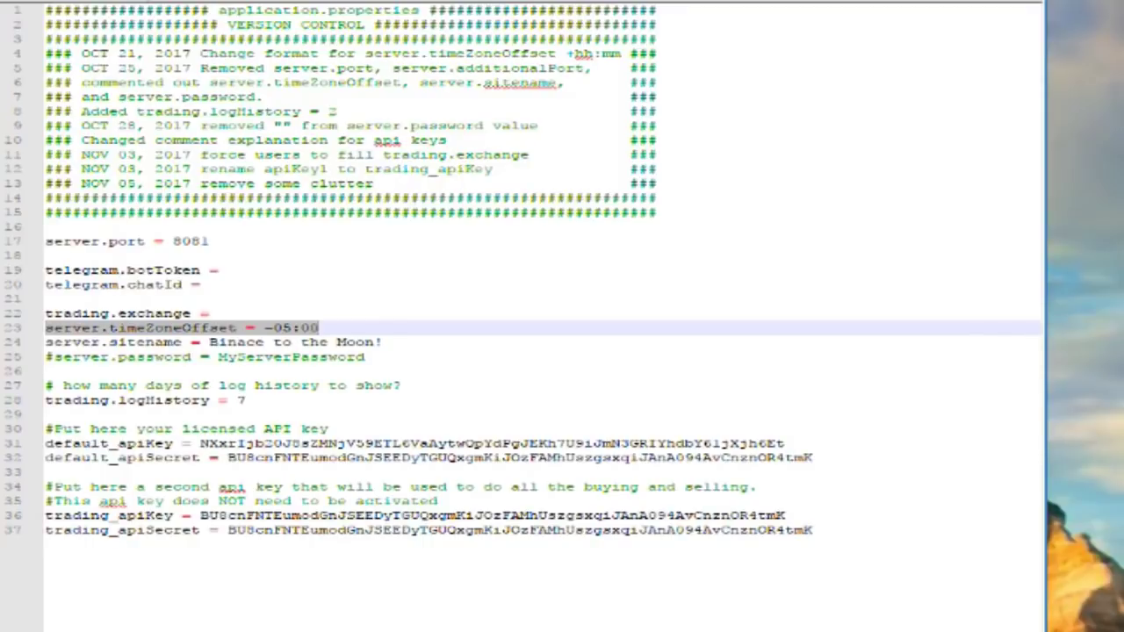
Set trading.exchange to BINANCE and replace the server.sitename value with BINANCE-TO-THE-MOON.
{"action": "left_click", "coordinate": [209, 313]}
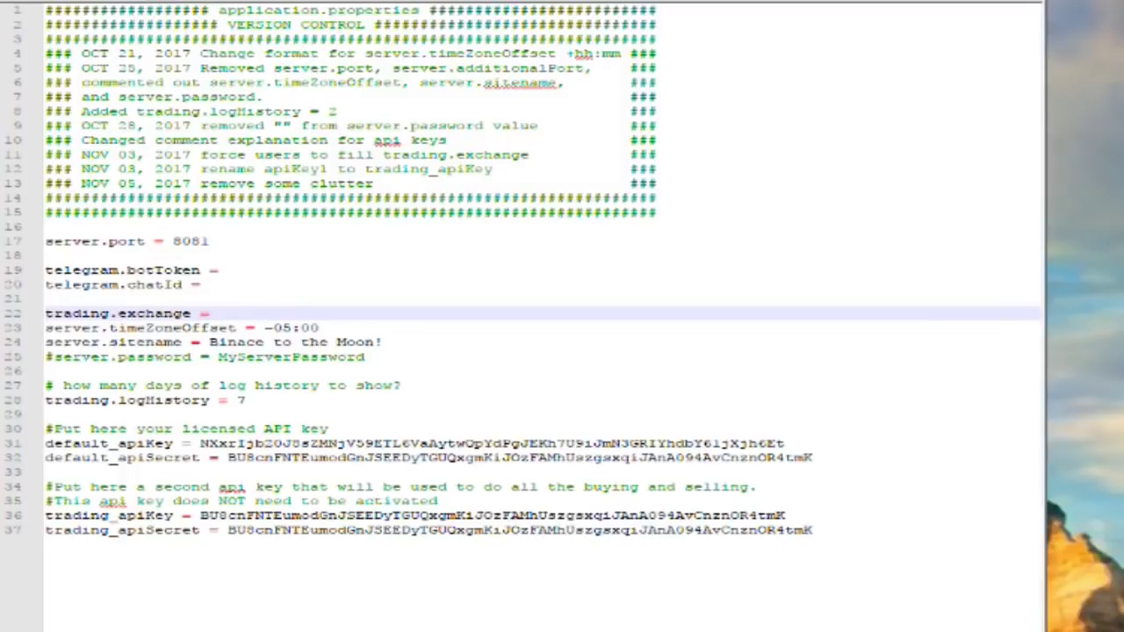
{"action": "type", "text": "BINANCE"}
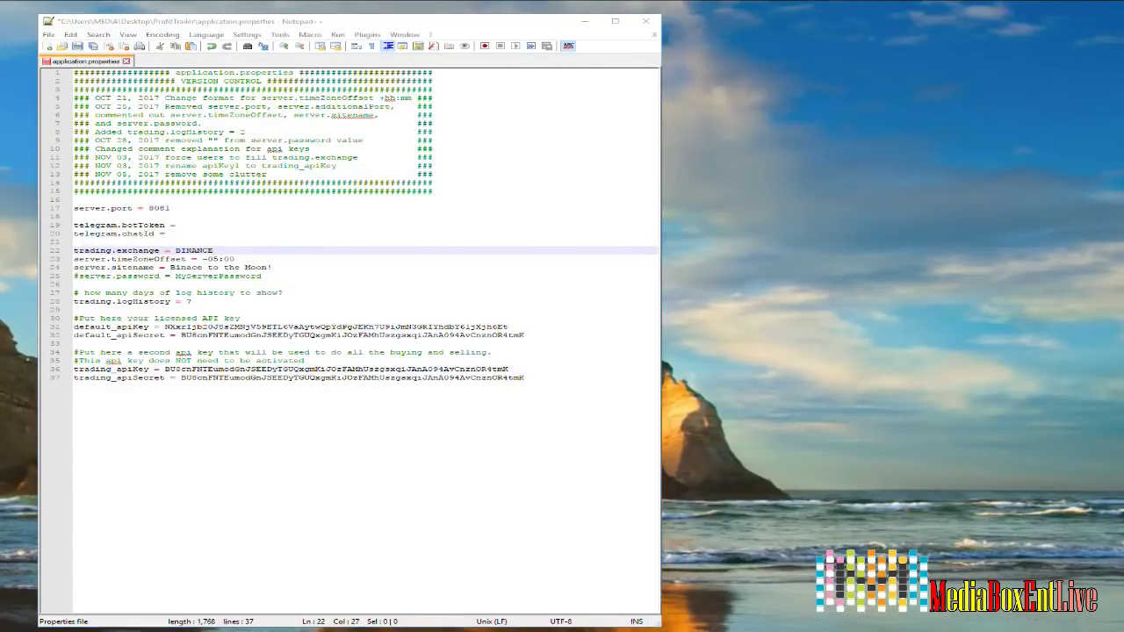
{"action": "left_click_drag", "start_coordinate": [171, 267], "coordinate": [271, 267]}
{"action": "type", "text": "BINANCE-TO-THE-MOON"}
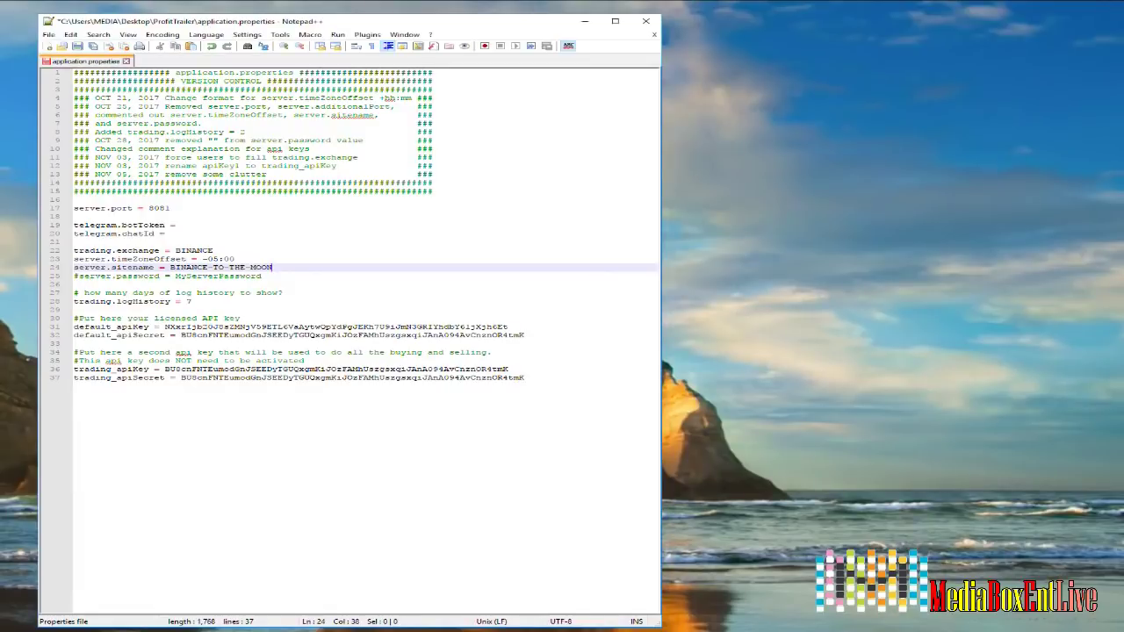
Add the line "telegram.postNewOrders = true" below telegram.chatId, followed by an extra blank line.
{"action": "left_click", "coordinate": [170, 233]}
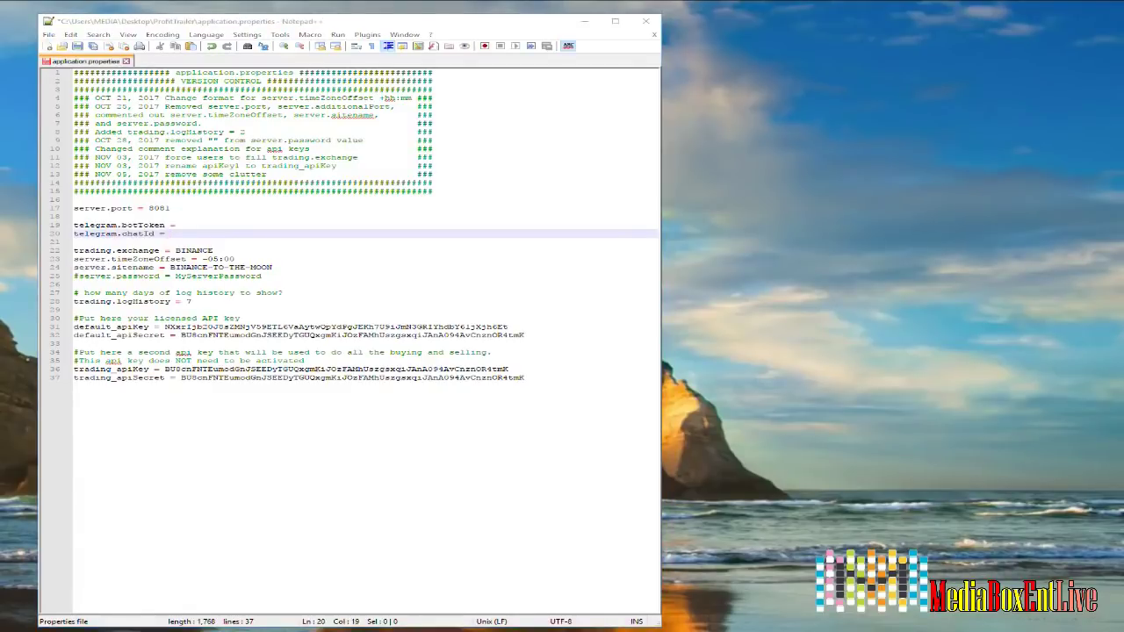
{"action": "left_click", "coordinate": [74, 241]}
{"action": "type", "text": "telegram.postNewOrders = true"}
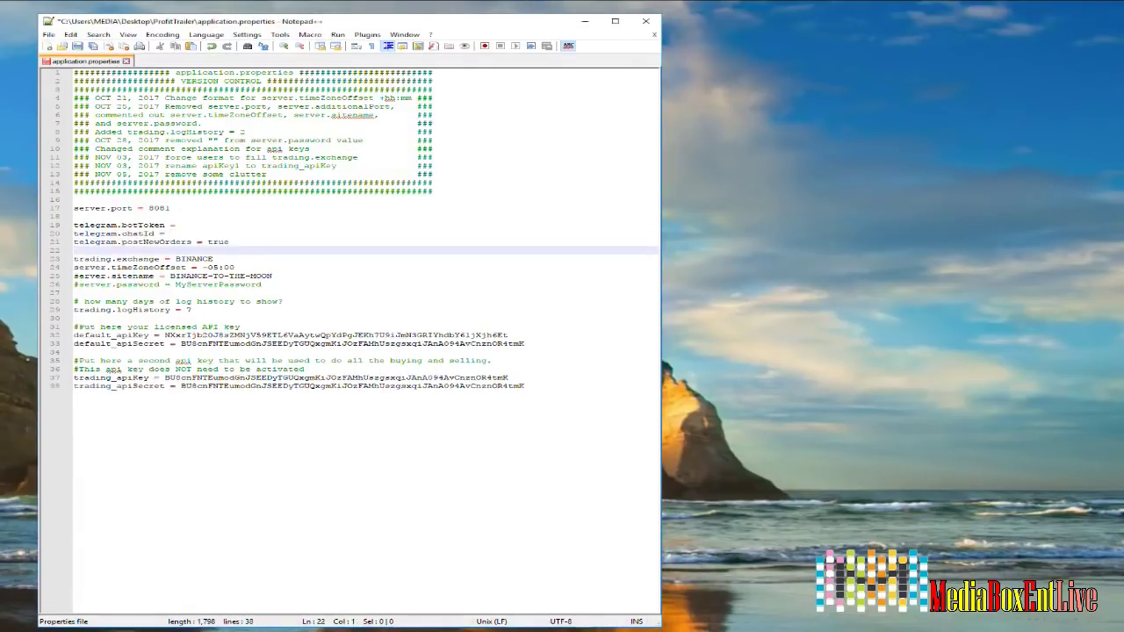
{"action": "key", "text": "Return"}
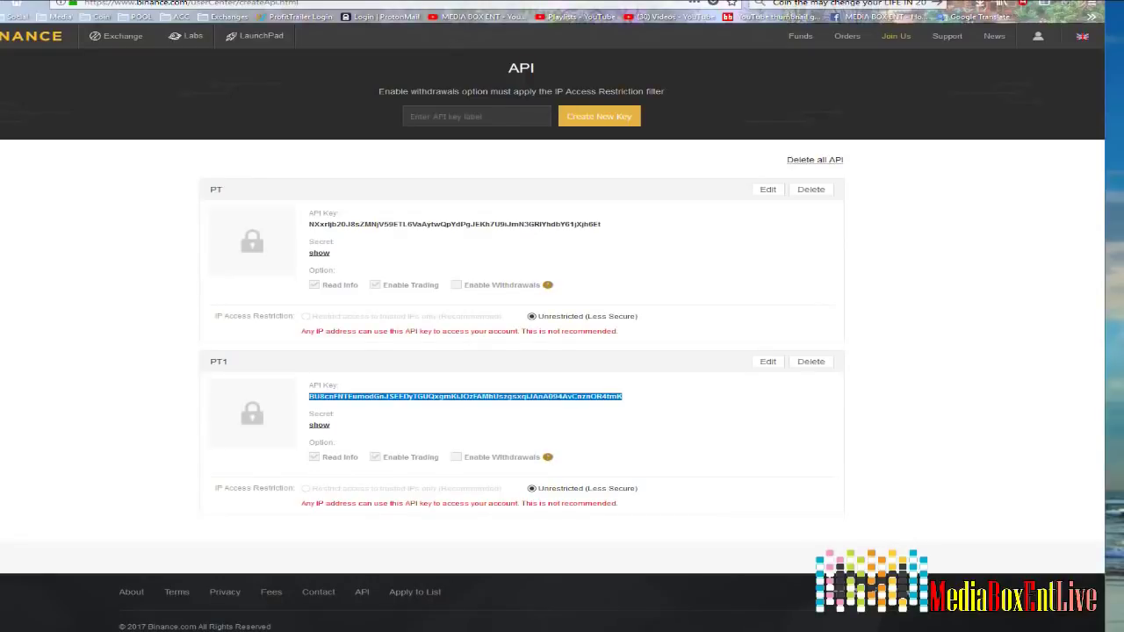
Switch to the browser and open the Telegram setup page of the ProfitTrailer Wiki.
{"action": "key", "text": "ctrl+t"}
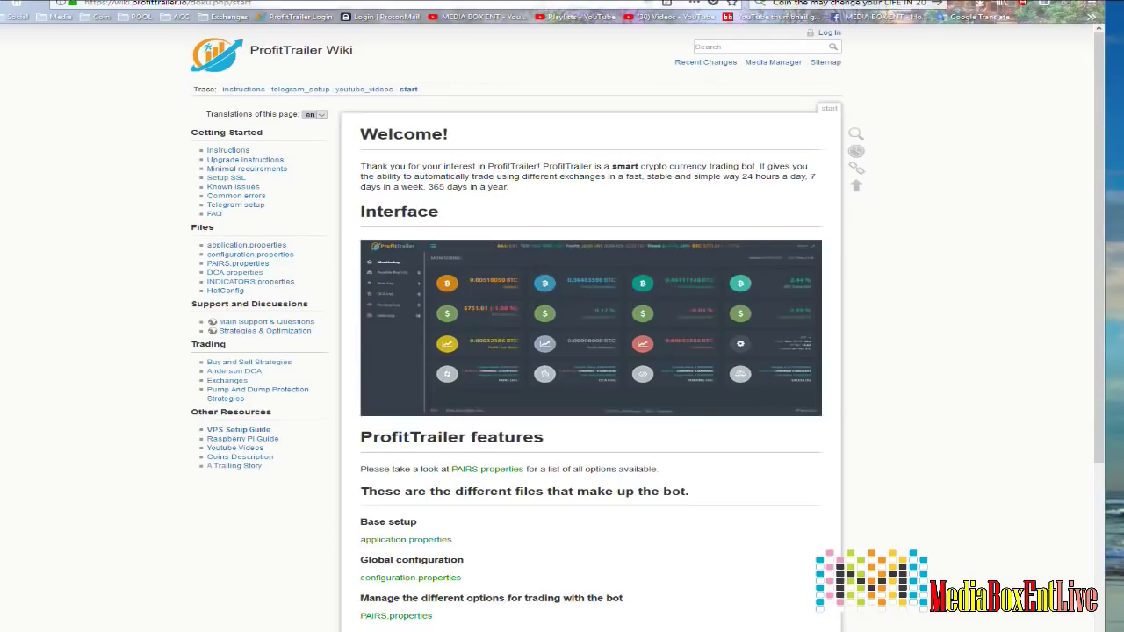
{"action": "scroll", "coordinate": [590, 351], "scroll_direction": "down", "scroll_amount": 3}
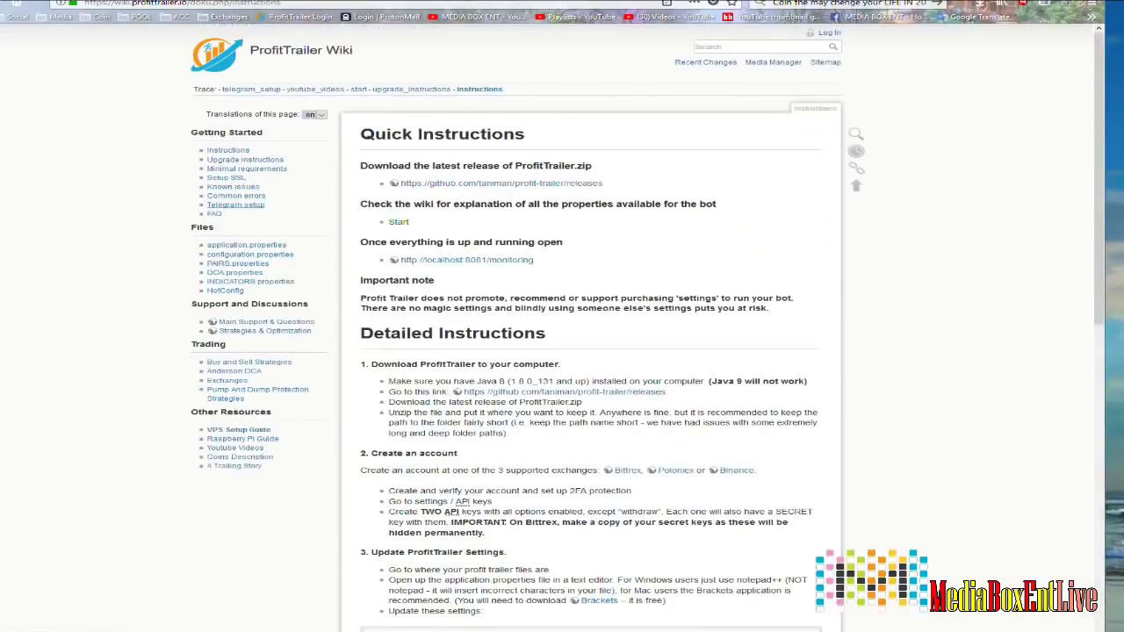
{"action": "left_click", "coordinate": [235, 204]}
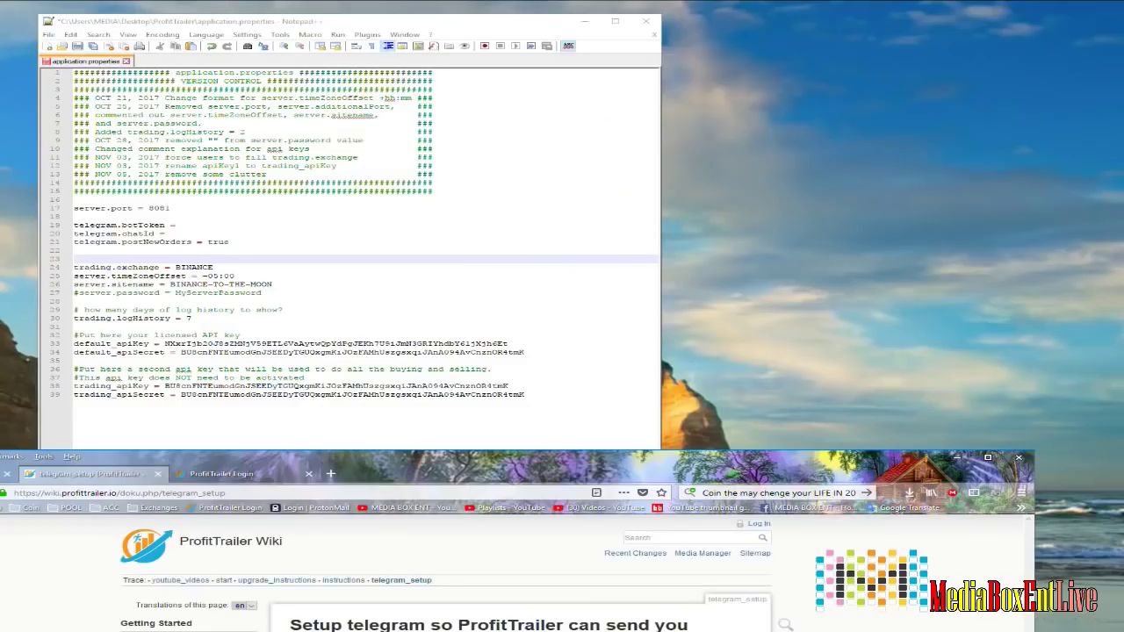
Highlight the telegram.postNewOrders line in Notepad++ and bring the wiki's Telegram setup page back into view.
{"action": "left_click_drag", "start_coordinate": [229, 241], "coordinate": [74, 241]}
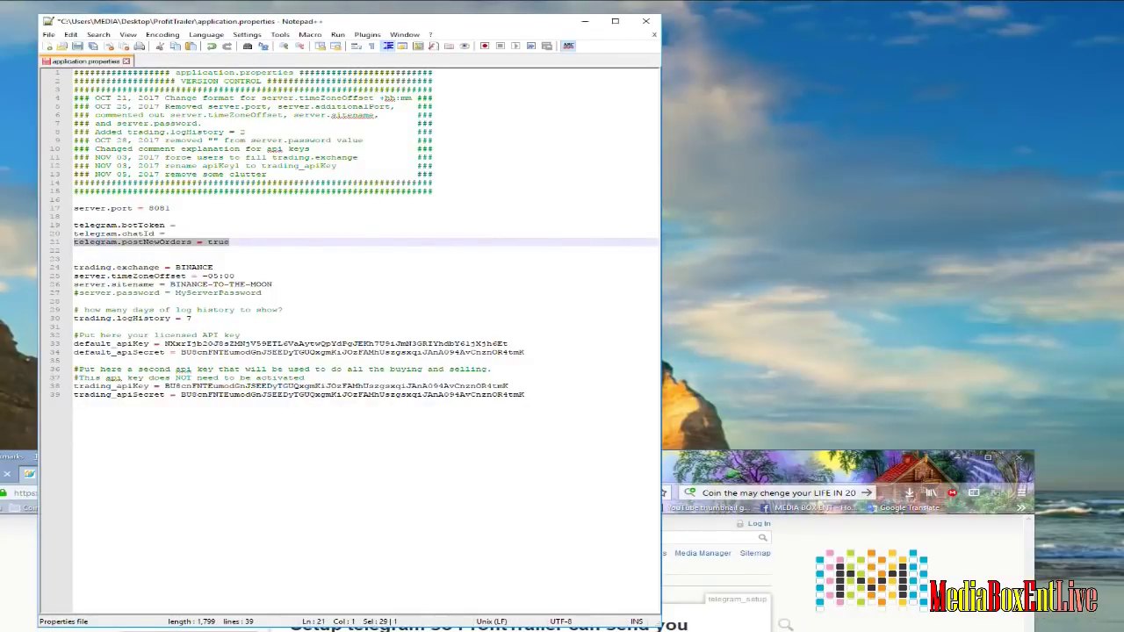
{"action": "left_click_drag", "start_coordinate": [805, 463], "coordinate": [983, 14]}
{"action": "left_click_drag", "start_coordinate": [859, 7], "coordinate": [1123, 2]}
{"action": "left_click_drag", "start_coordinate": [1123, 62], "coordinate": [1106, 109]}
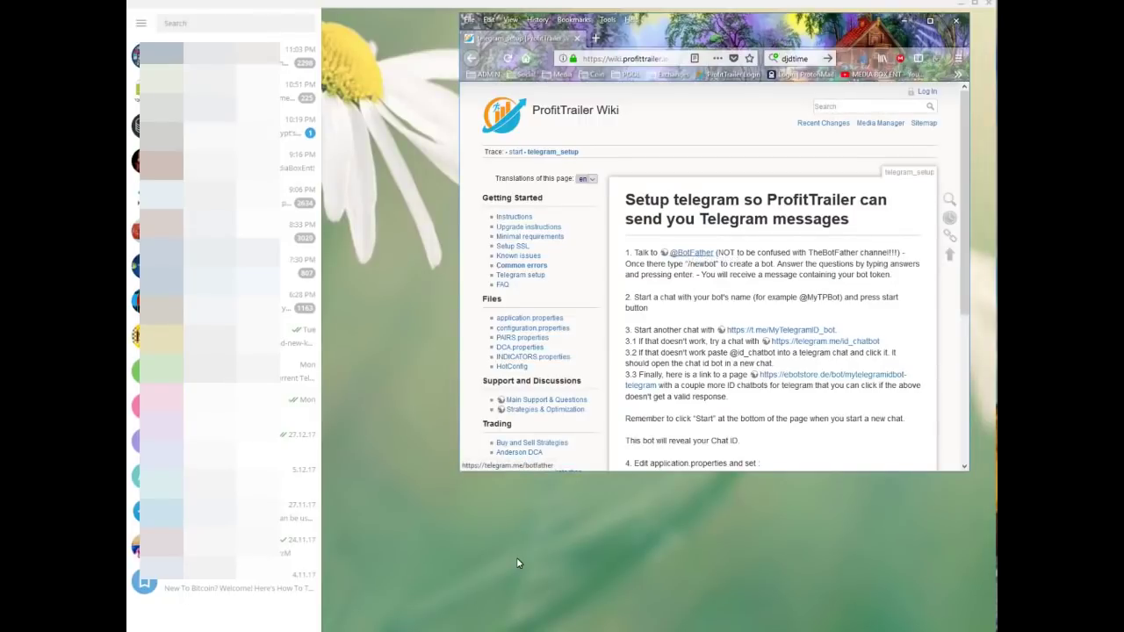
{"action": "left_click_drag", "start_coordinate": [809, 253], "coordinate": [855, 253]}
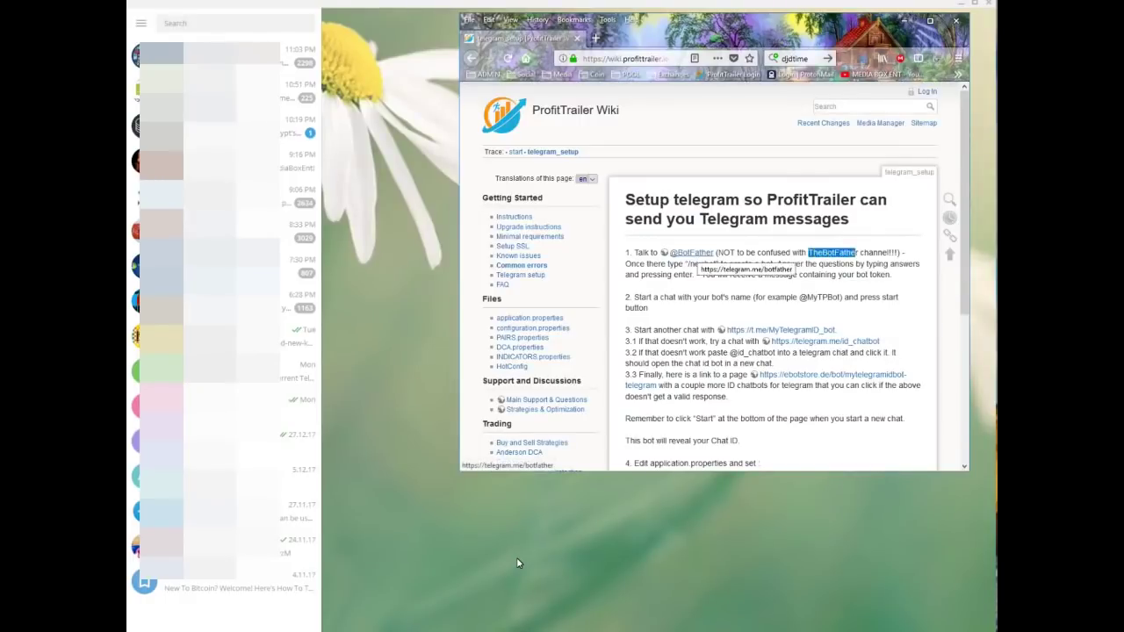
{"action": "left_click", "coordinate": [691, 254]}
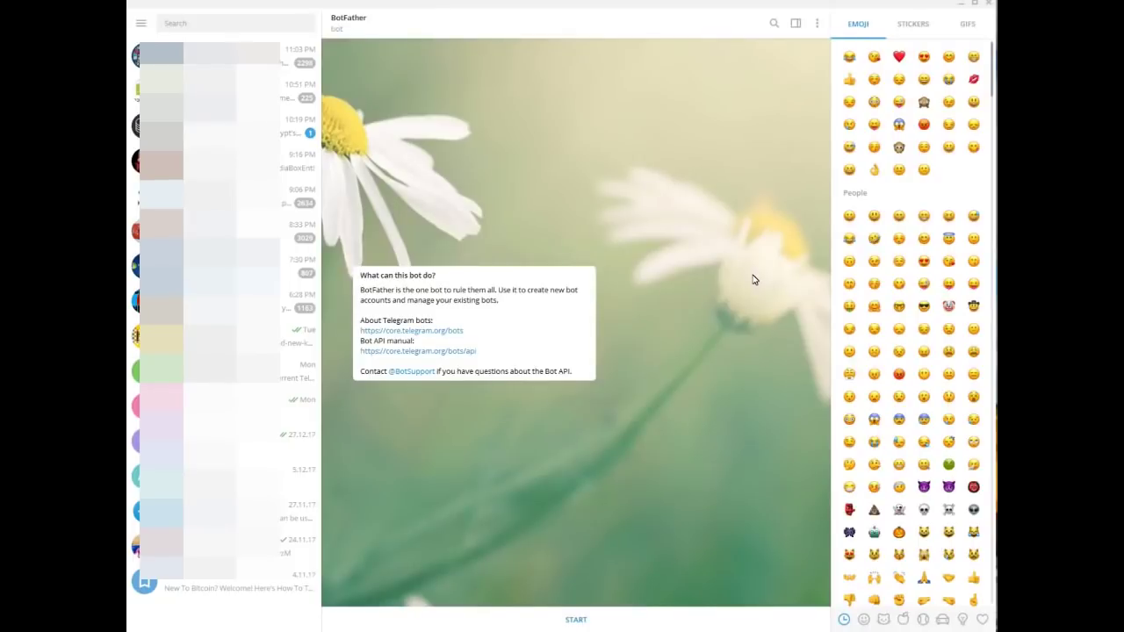
{"action": "left_click", "coordinate": [576, 620]}
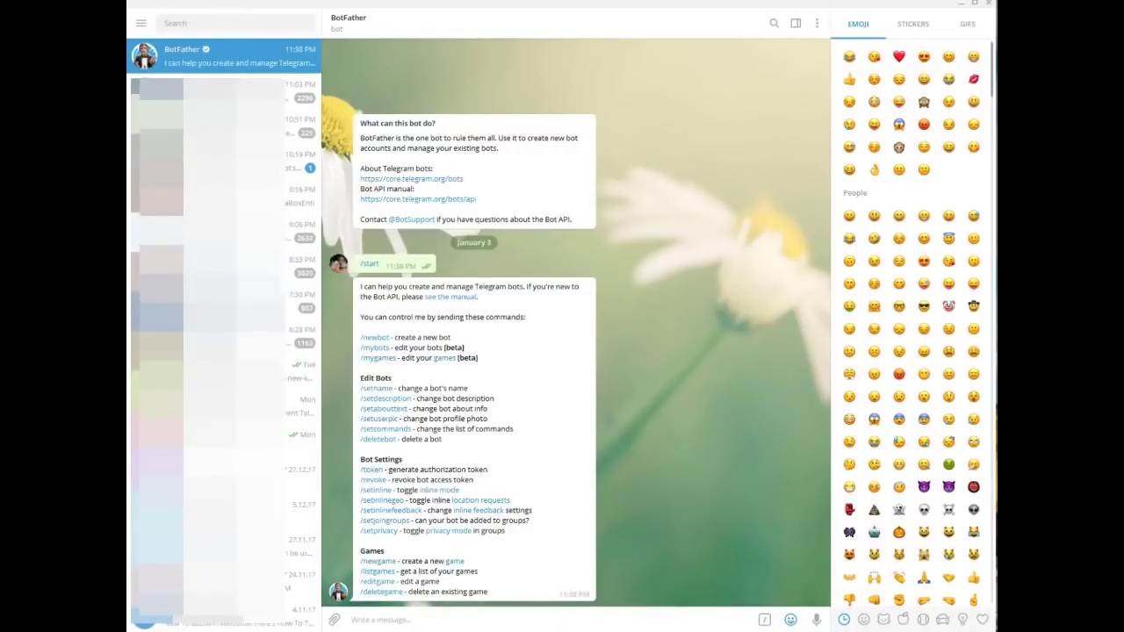
Send the /newbot command to BotFather to create a new bot.
{"action": "left_click", "coordinate": [436, 623]}
{"action": "type", "text": "/"}
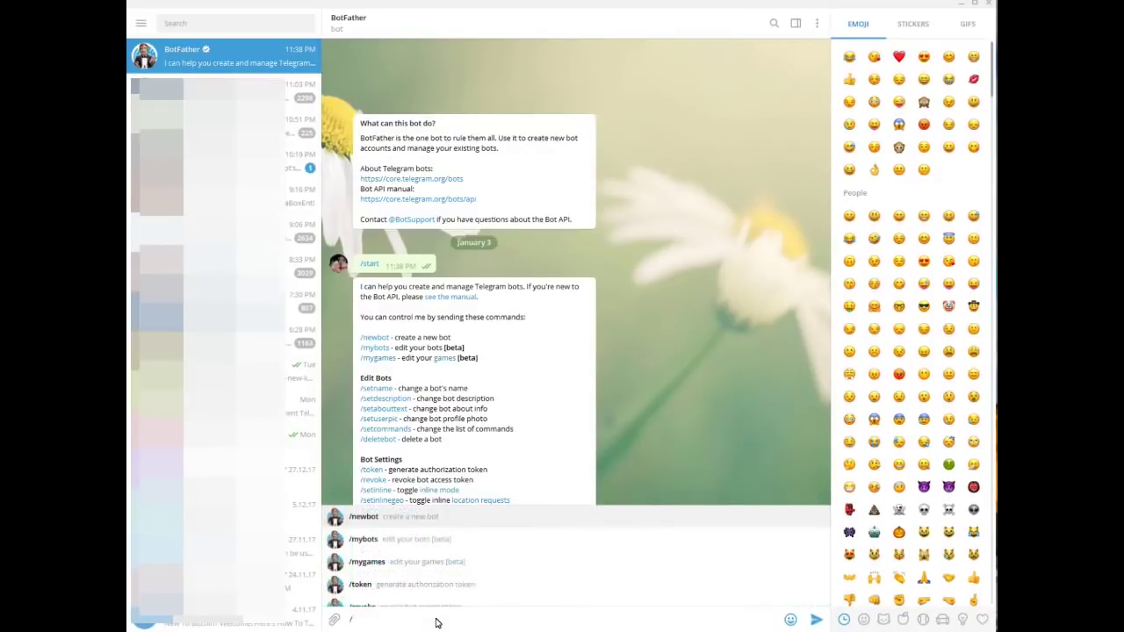
{"action": "type", "text": "new"}
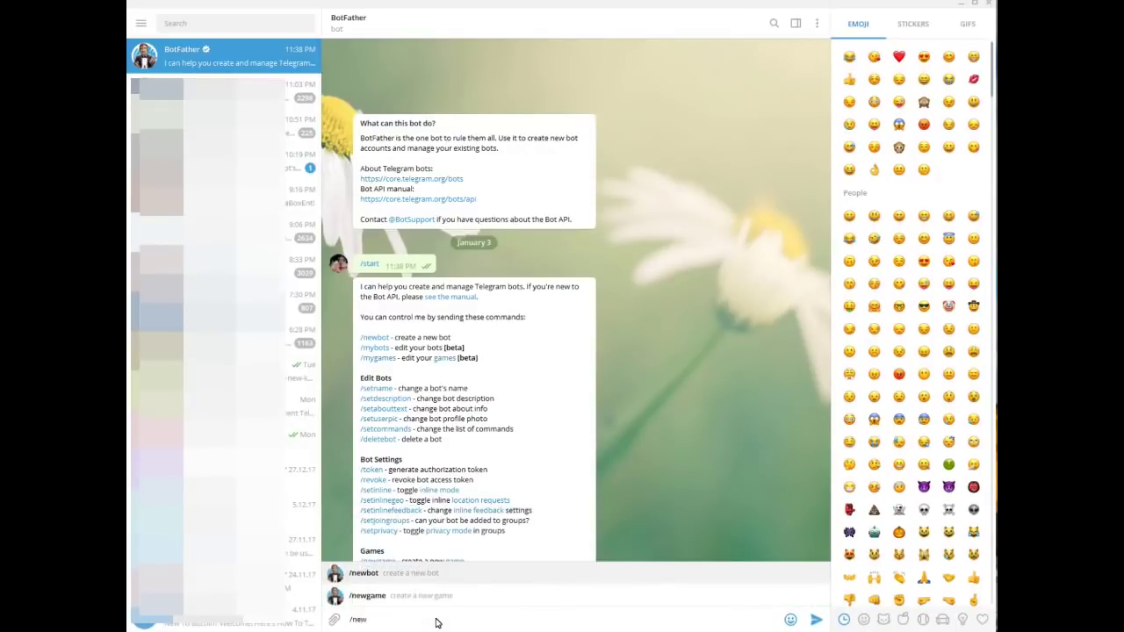
{"action": "type", "text": "bot"}
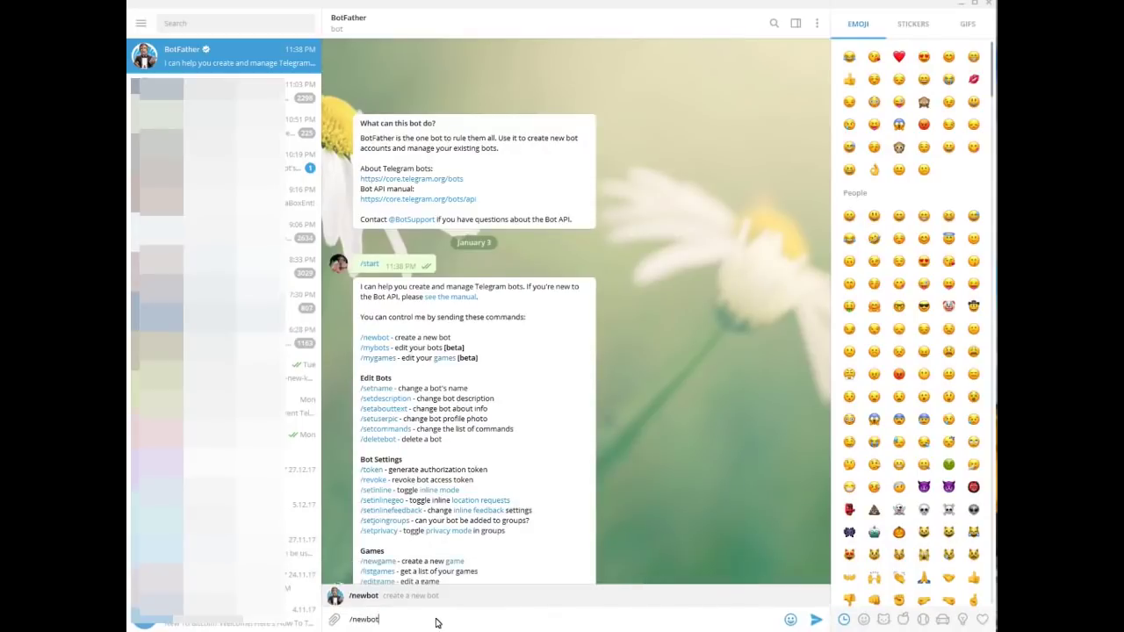
{"action": "key", "text": "Return"}
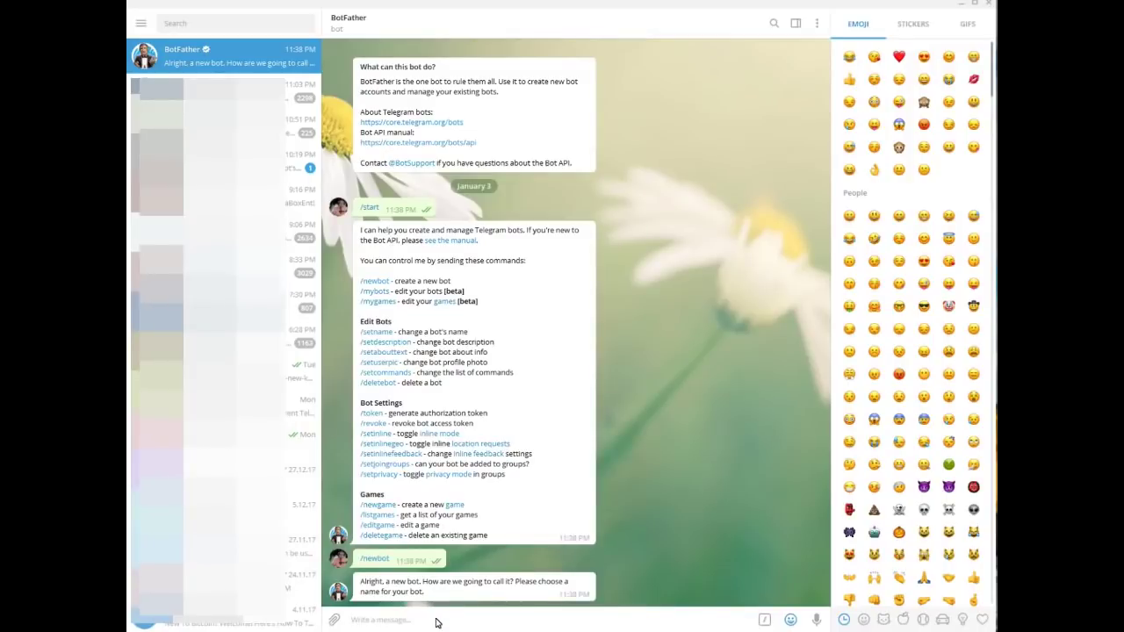
Answer BotFather with a bot name ending in "-bot" and a bot username ending in "_pt_bot".
{"action": "type", "text": "dano"}
{"action": "type", "text": "bot"}
{"action": "key", "text": "Return"}
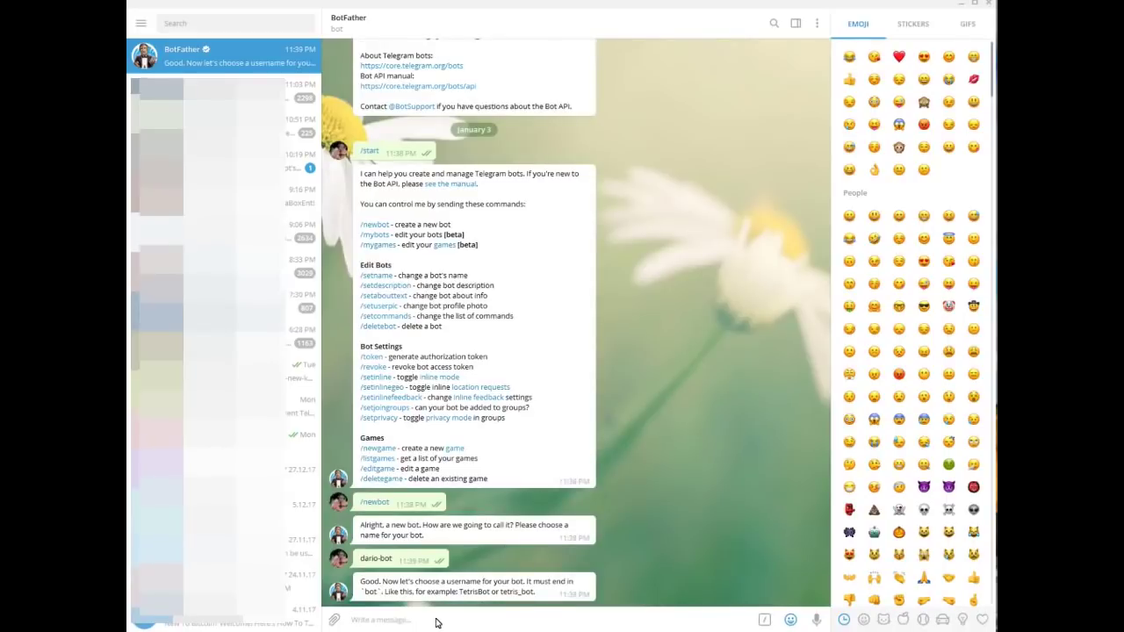
{"action": "key", "text": "Up"}
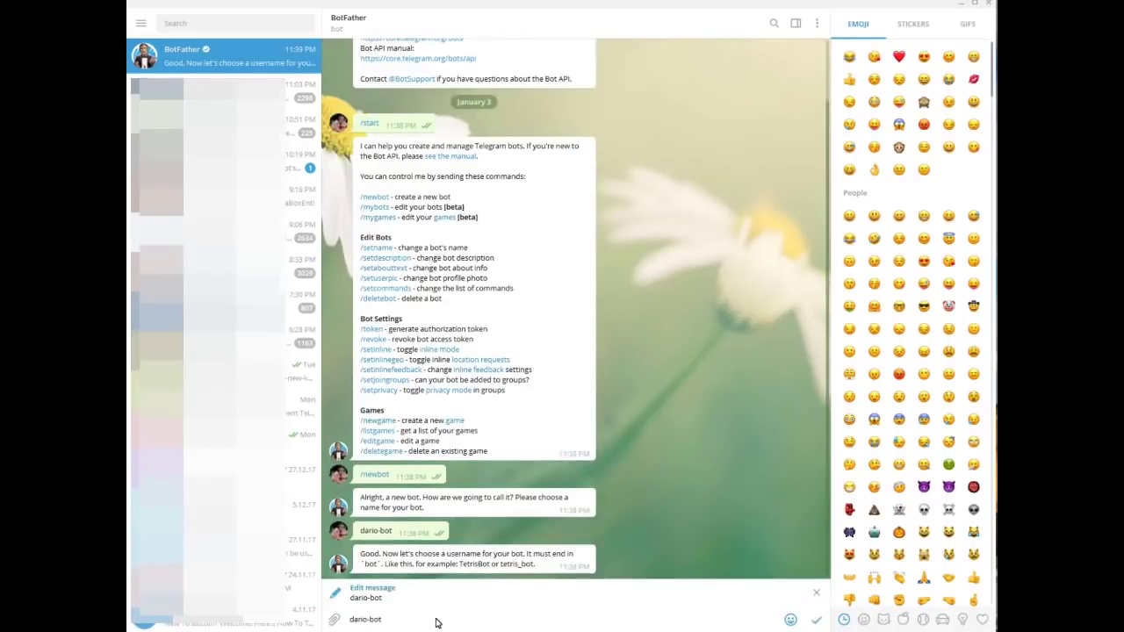
{"action": "key", "text": "Escape"}
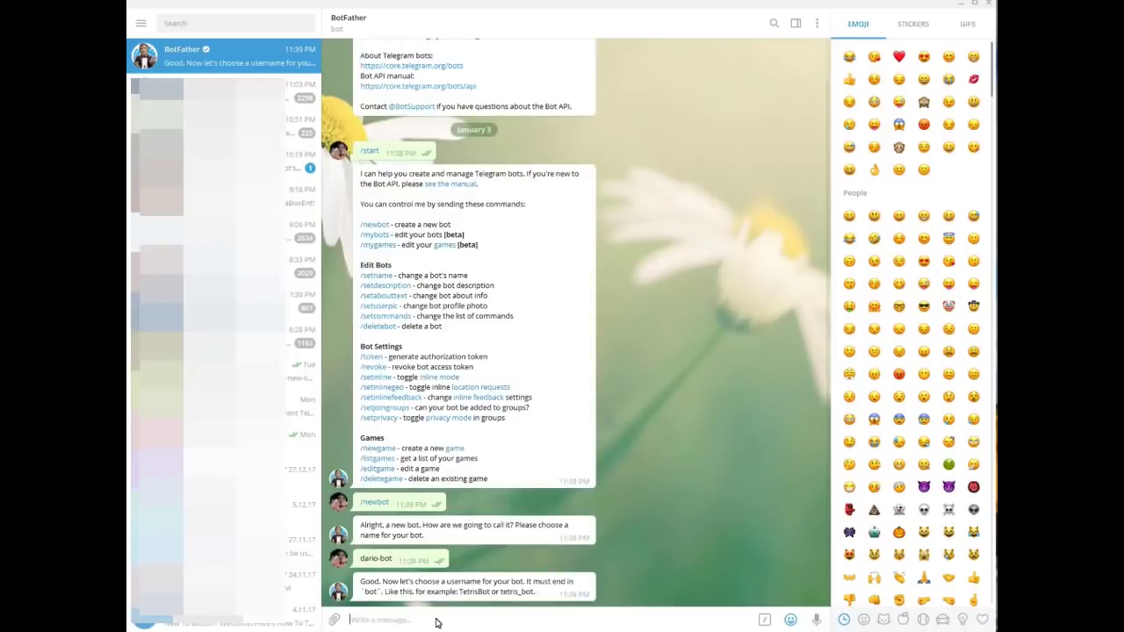
{"action": "type", "text": "dario_"}
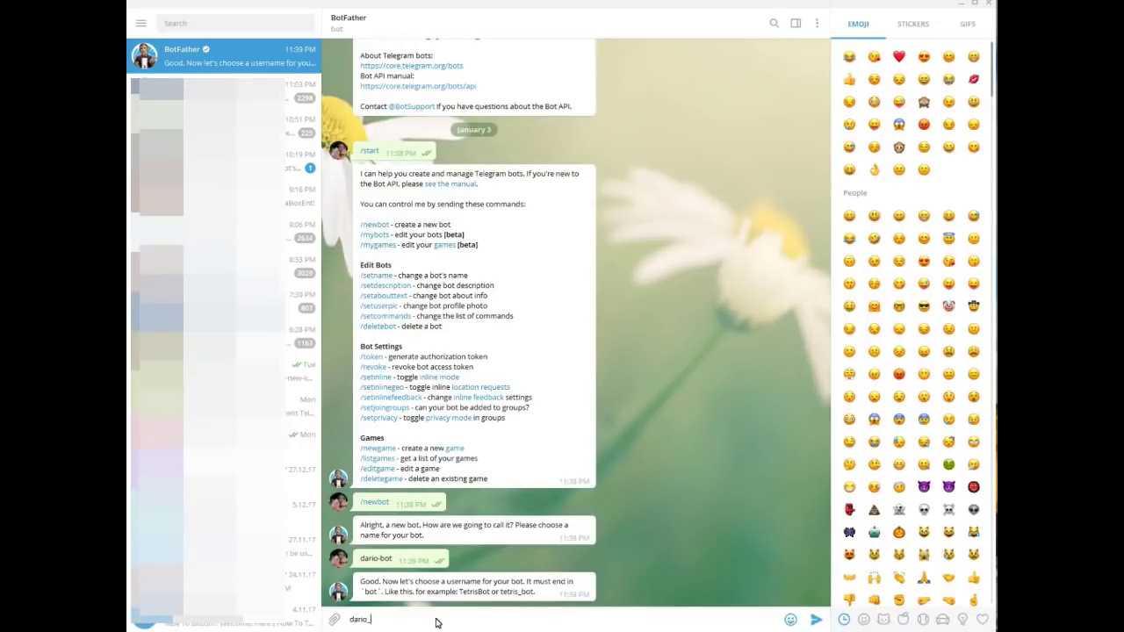
{"action": "type", "text": "pt_bot"}
{"action": "key", "text": "Return"}
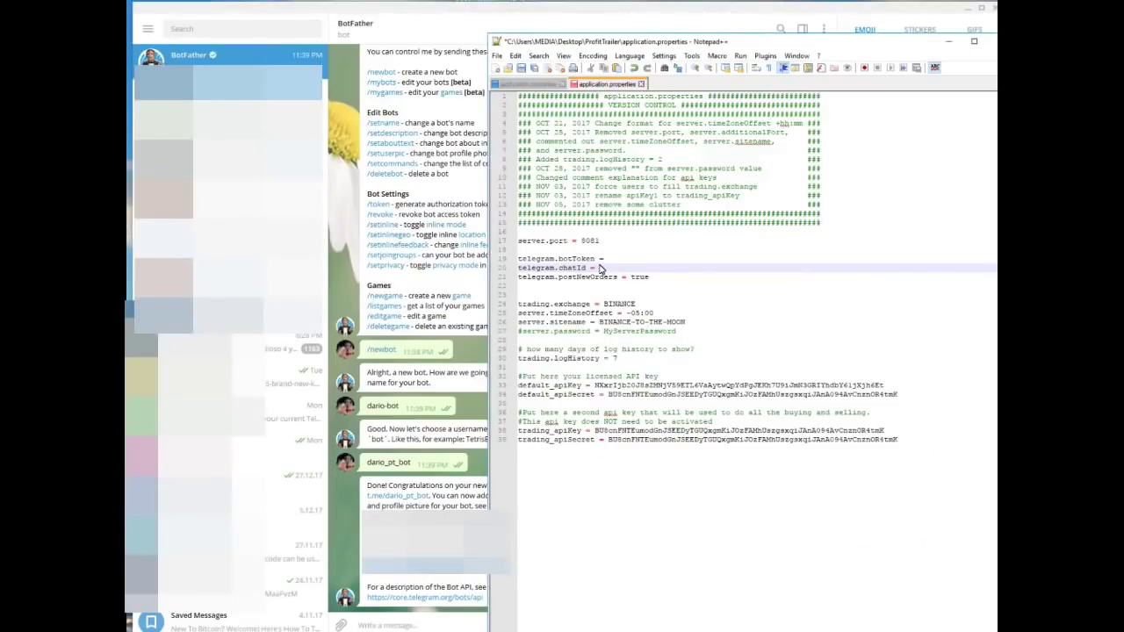
Paste the new bot's token as the telegram.botToken value in application.properties.
{"action": "left_click", "coordinate": [612, 257]}
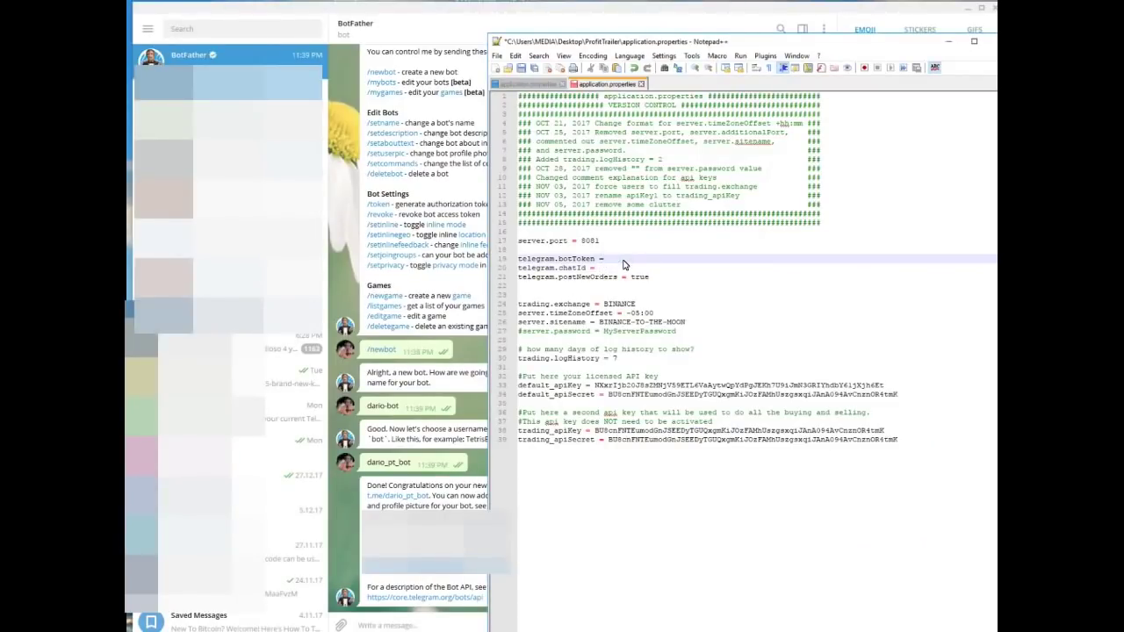
{"action": "key", "text": "ctrl+v"}
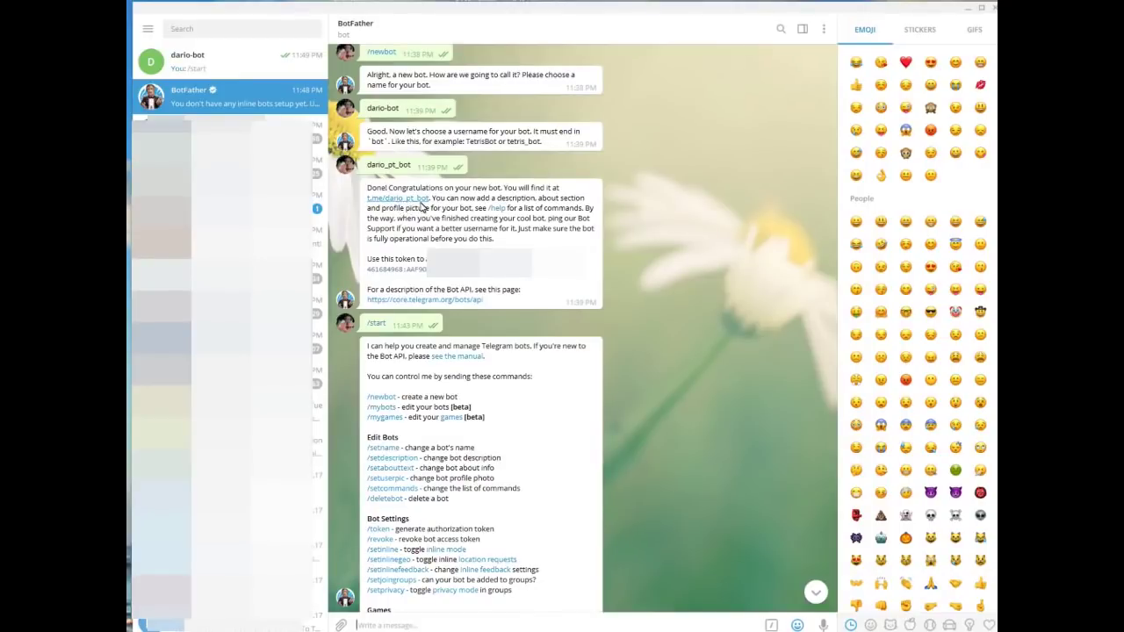
Open the new bot's chat from its t.me link, clear the message history and start the bot again.
{"action": "left_click", "coordinate": [417, 201]}
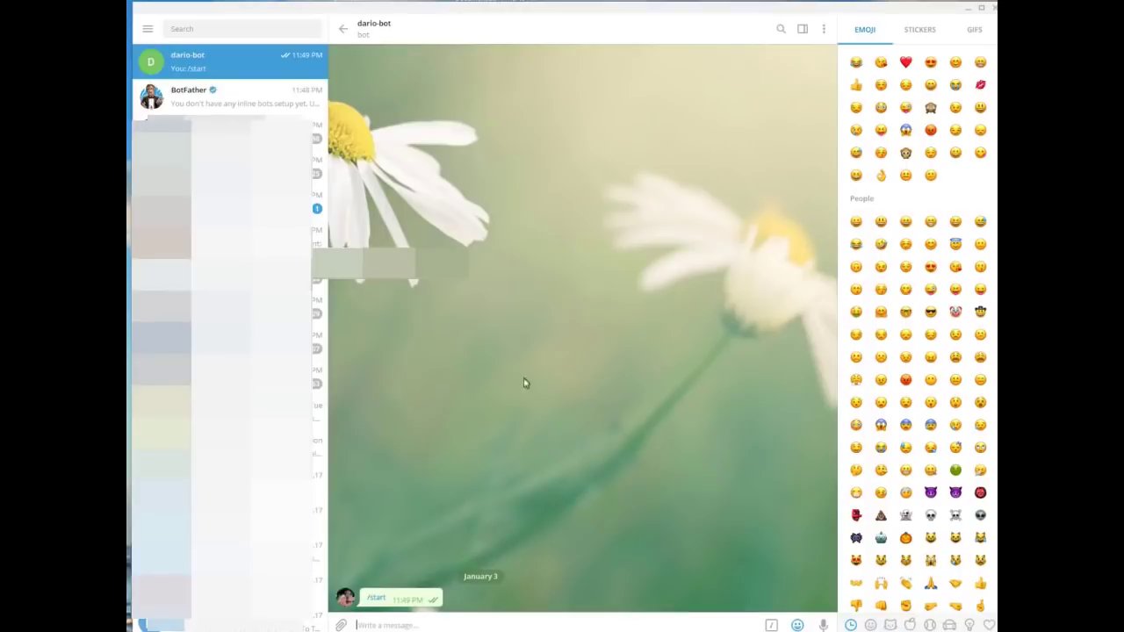
{"action": "left_click", "coordinate": [823, 29]}
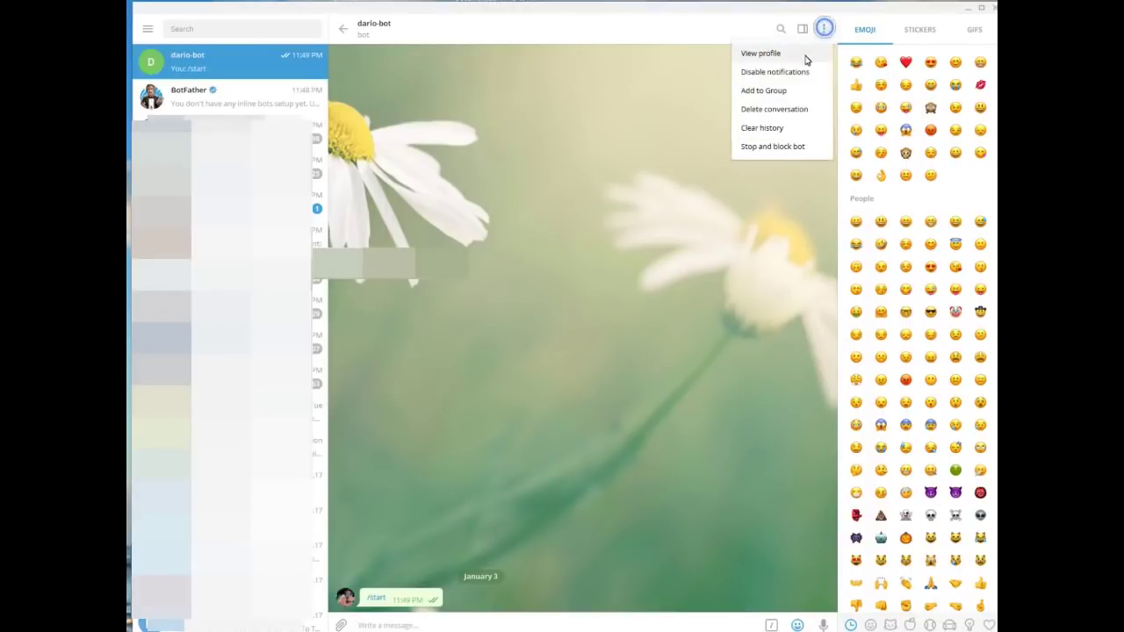
{"action": "left_click", "coordinate": [773, 133]}
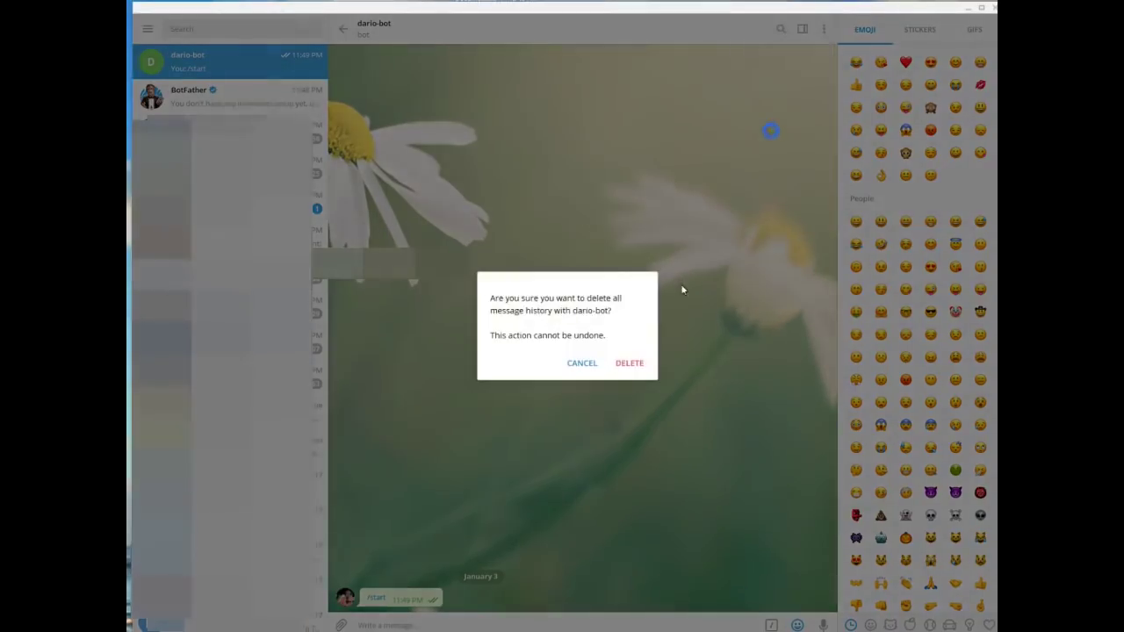
{"action": "left_click", "coordinate": [631, 365]}
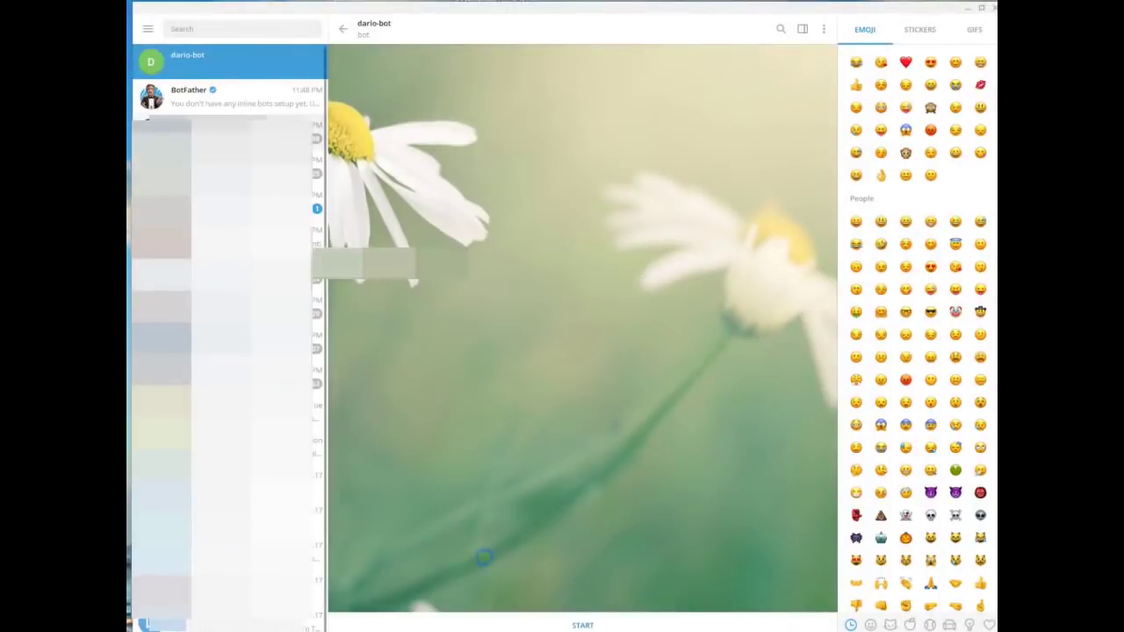
{"action": "left_click", "coordinate": [583, 625]}
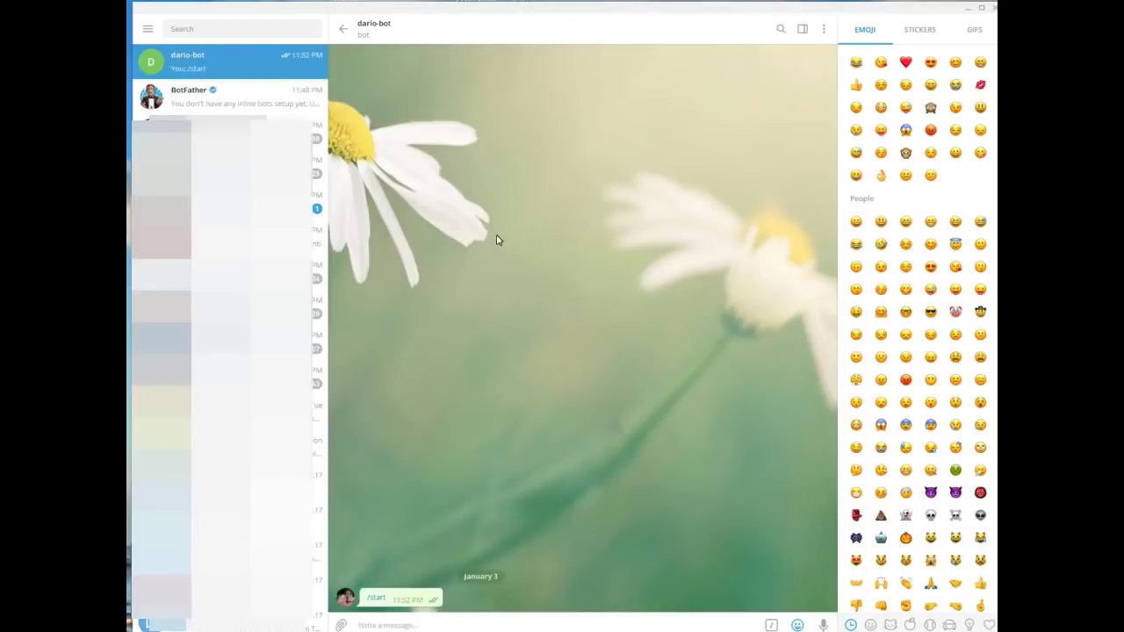
Search the chats for "get", open Get Your Telegram User ID and highlight the ID in its reply.
{"action": "left_click", "coordinate": [221, 32]}
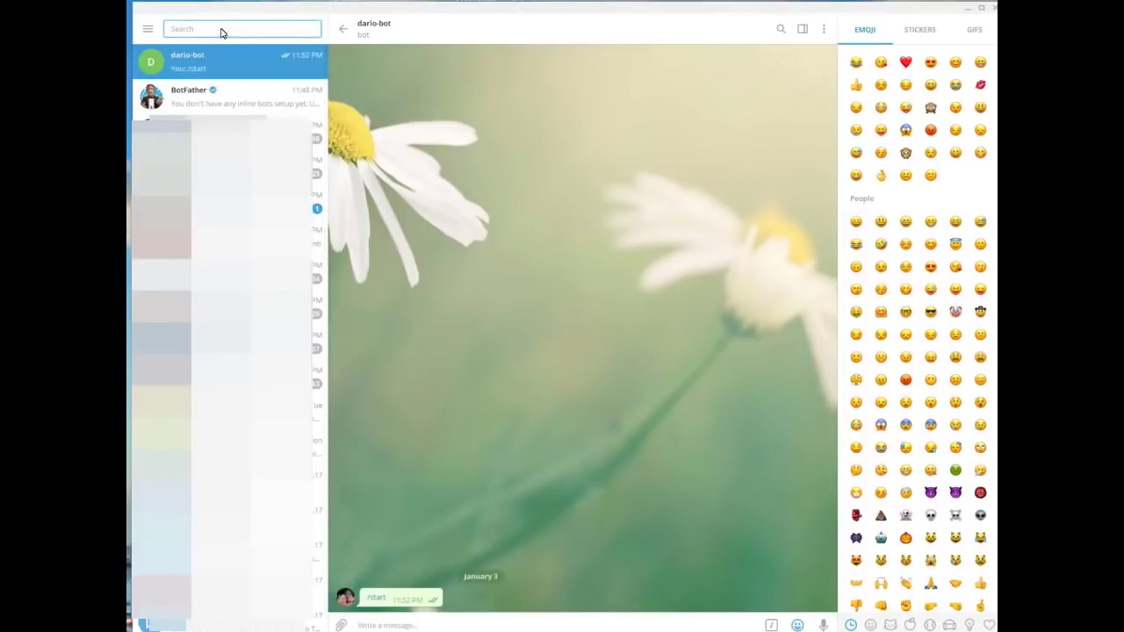
{"action": "type", "text": "get"}
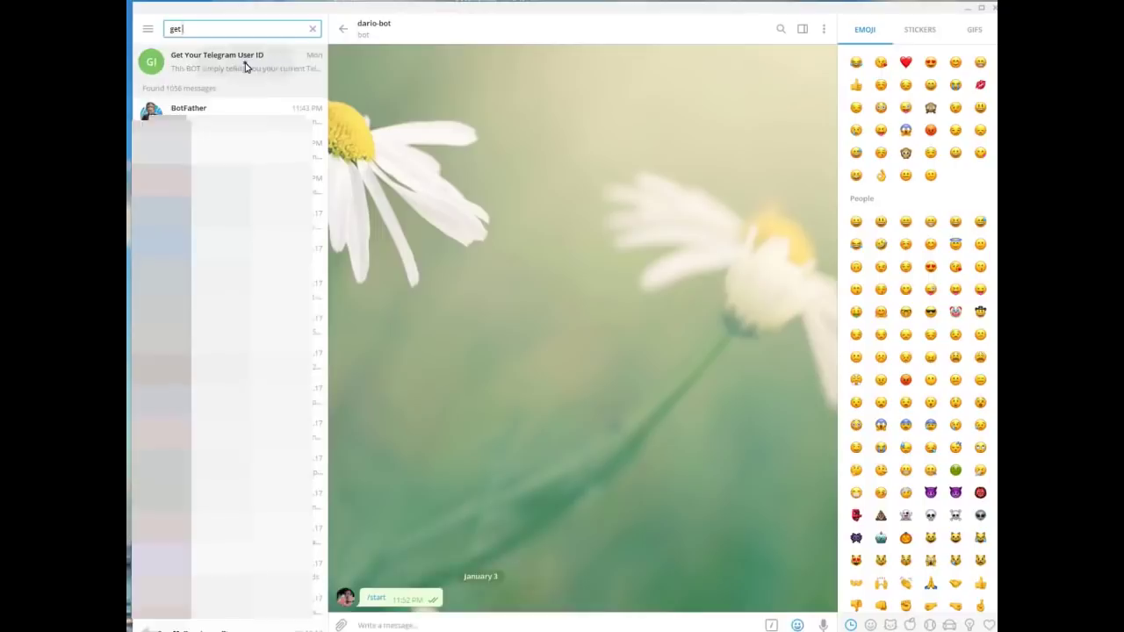
{"action": "left_click", "coordinate": [246, 68]}
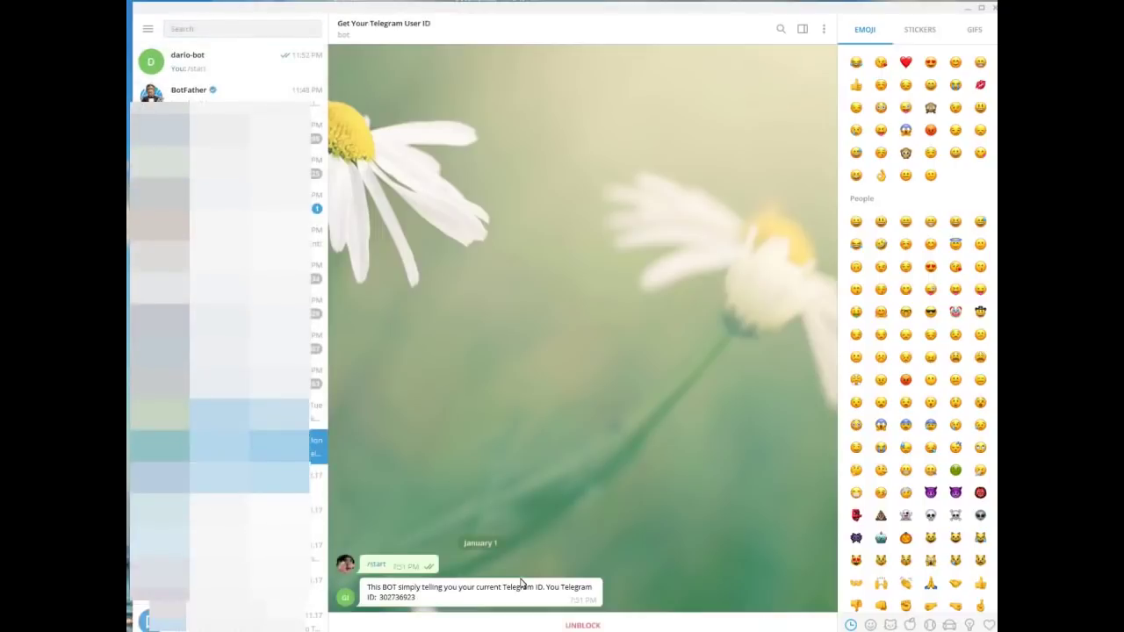
{"action": "left_click_drag", "start_coordinate": [379, 599], "coordinate": [410, 602]}
Return to application.properties in Notepad++ and enter the Telegram user ID as the telegram.chatId value.
{"action": "left_click", "coordinate": [965, 9]}
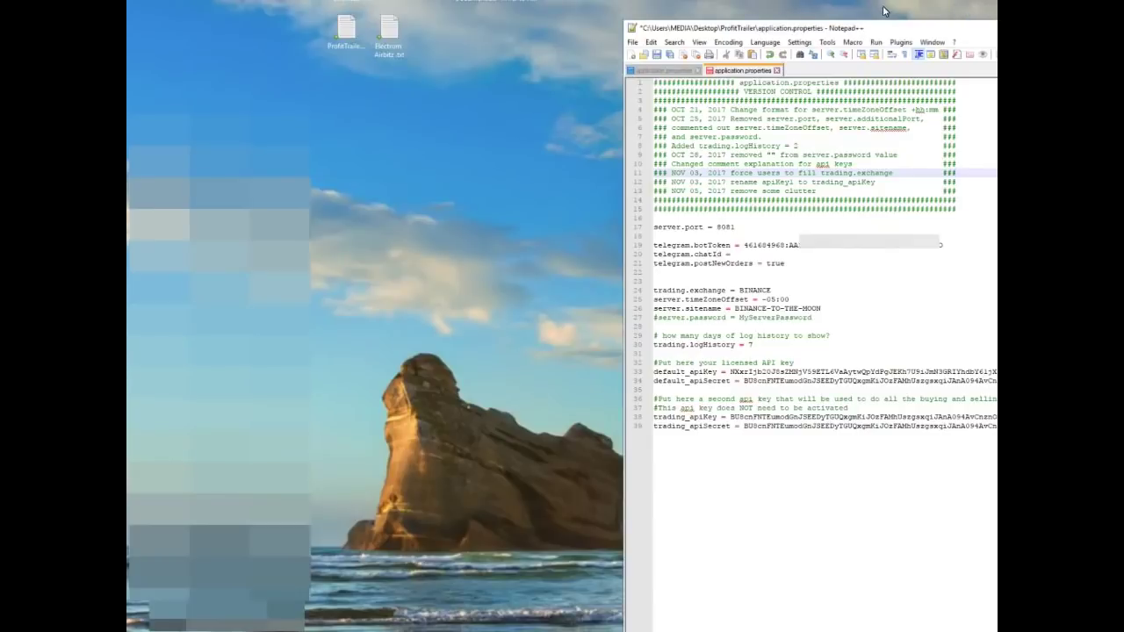
{"action": "left_click_drag", "start_coordinate": [872, 32], "coordinate": [534, 37]}
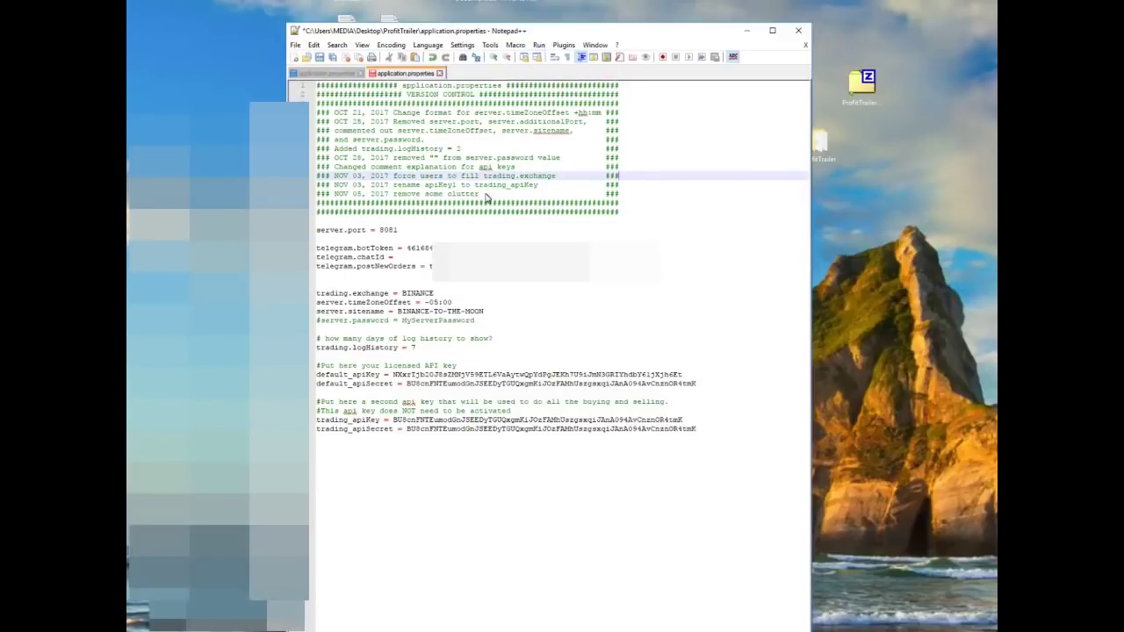
{"action": "type", "text": "30273693"}
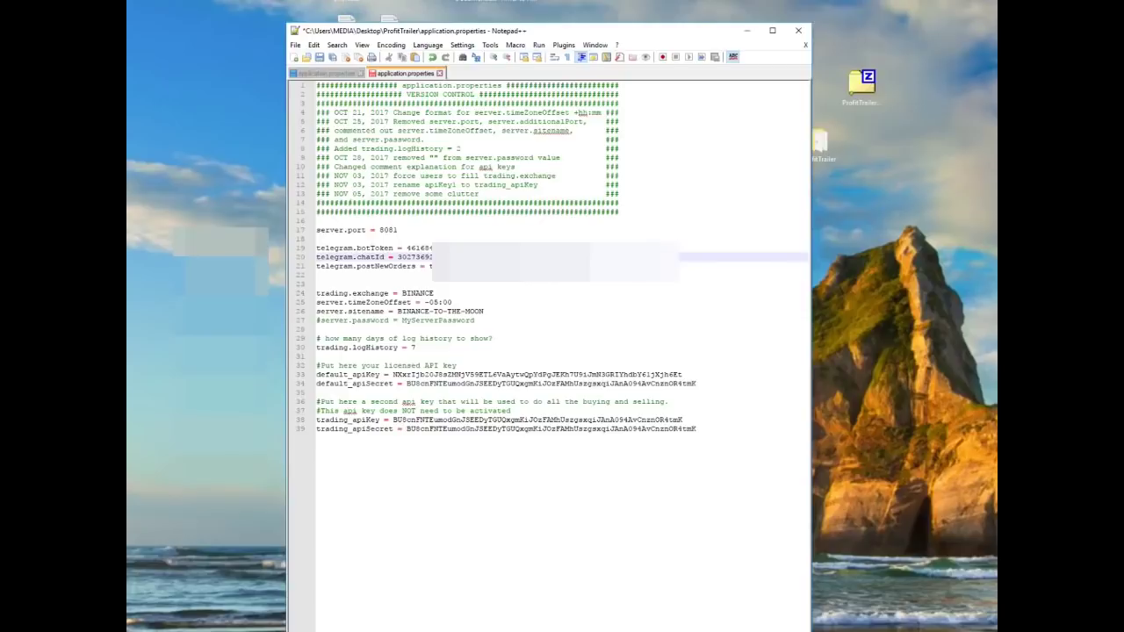
{"action": "left_click", "coordinate": [406, 232]}
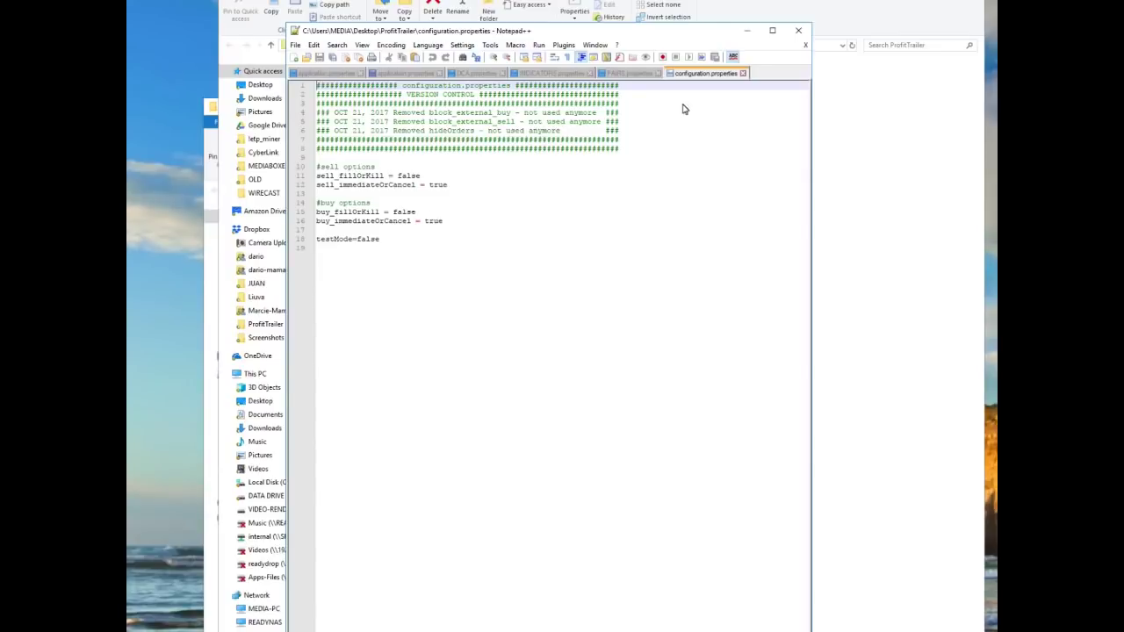
Close Notepad++ and the ProfitTrailer folder, and run ProfitTrailer.cmd from the ptb folder.
{"action": "left_click", "coordinate": [799, 31]}
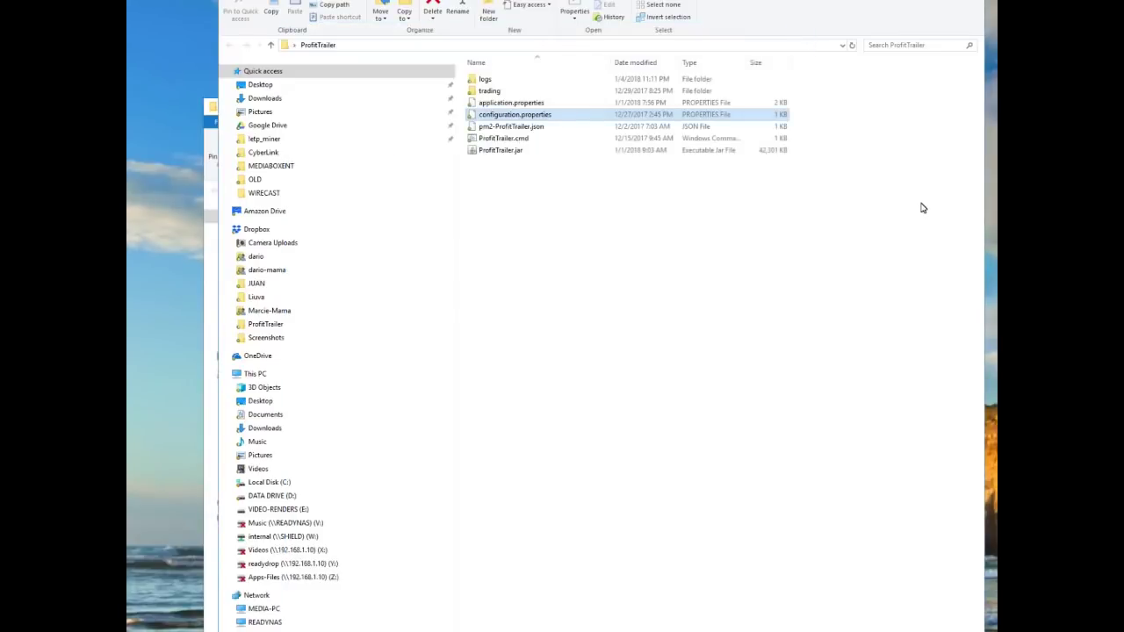
{"action": "key", "text": "alt+F4"}
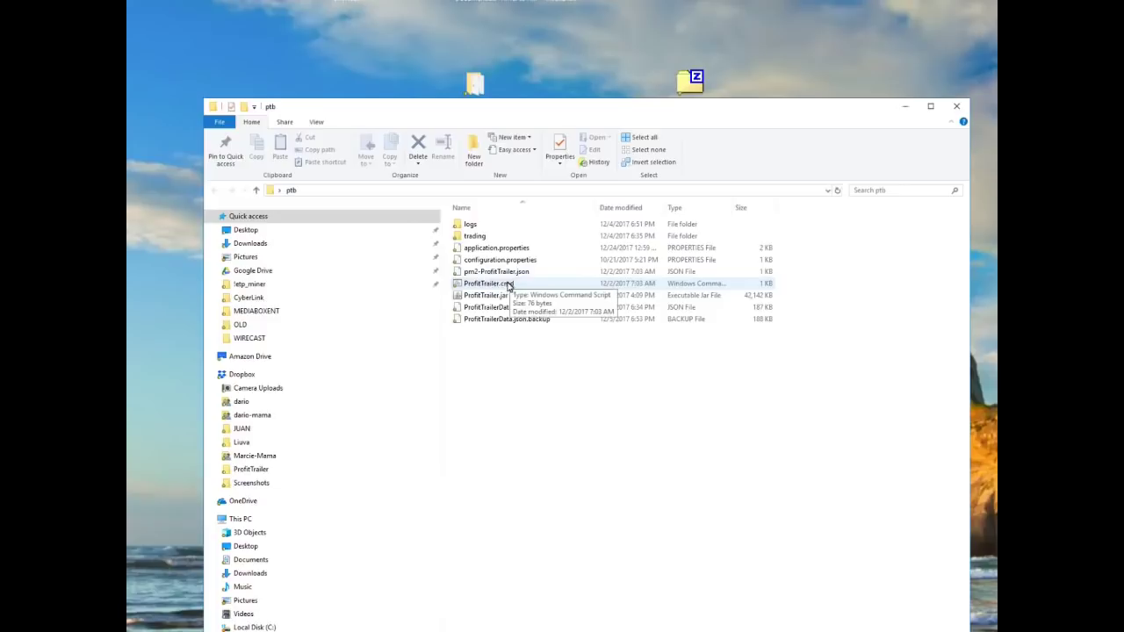
{"action": "double_click", "coordinate": [475, 287]}
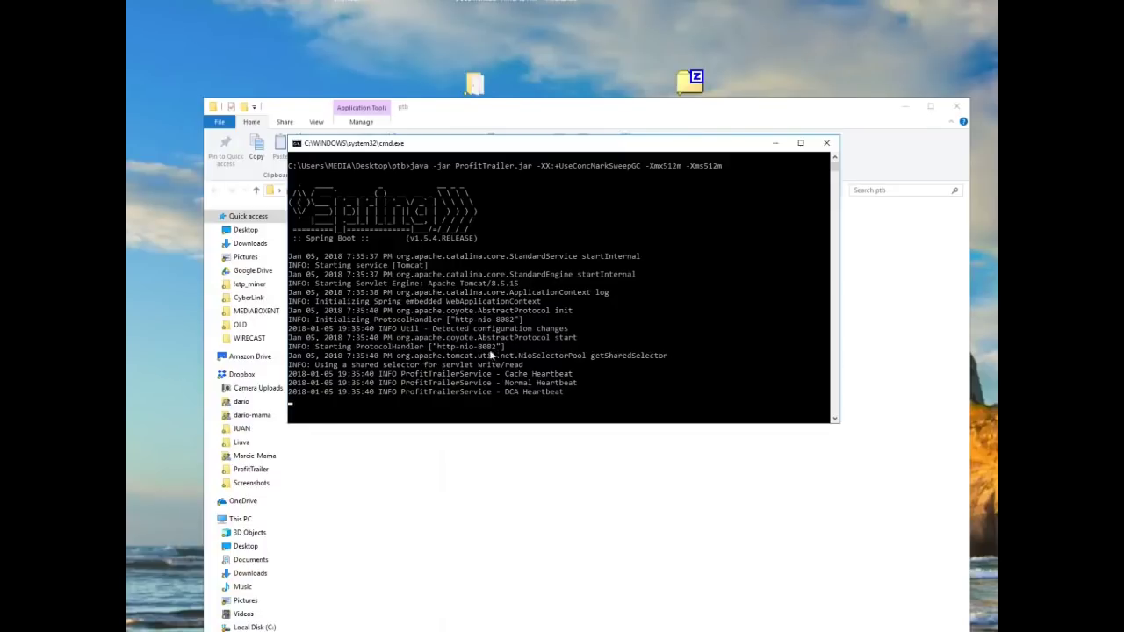
Check the port in the startup log and the BINANCE-TO-THE-MOON monitoring page, and return to the console output.
{"action": "left_click_drag", "start_coordinate": [478, 348], "coordinate": [494, 351]}
{"action": "left_click_drag", "start_coordinate": [802, 201], "coordinate": [750, 11]}
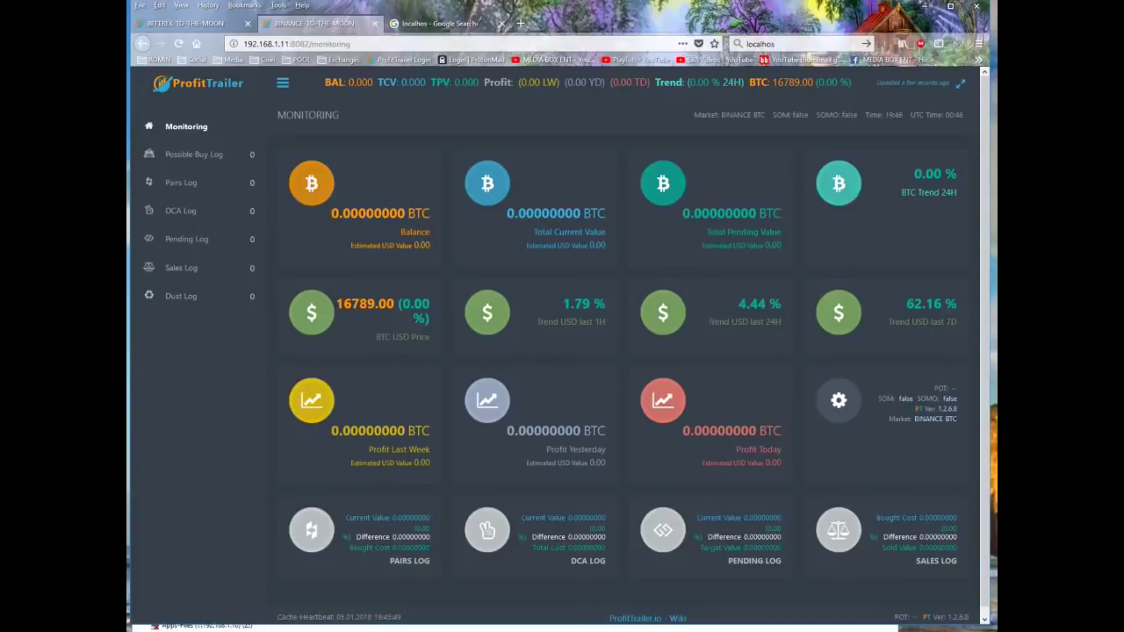
{"action": "left_click", "coordinate": [925, 6]}
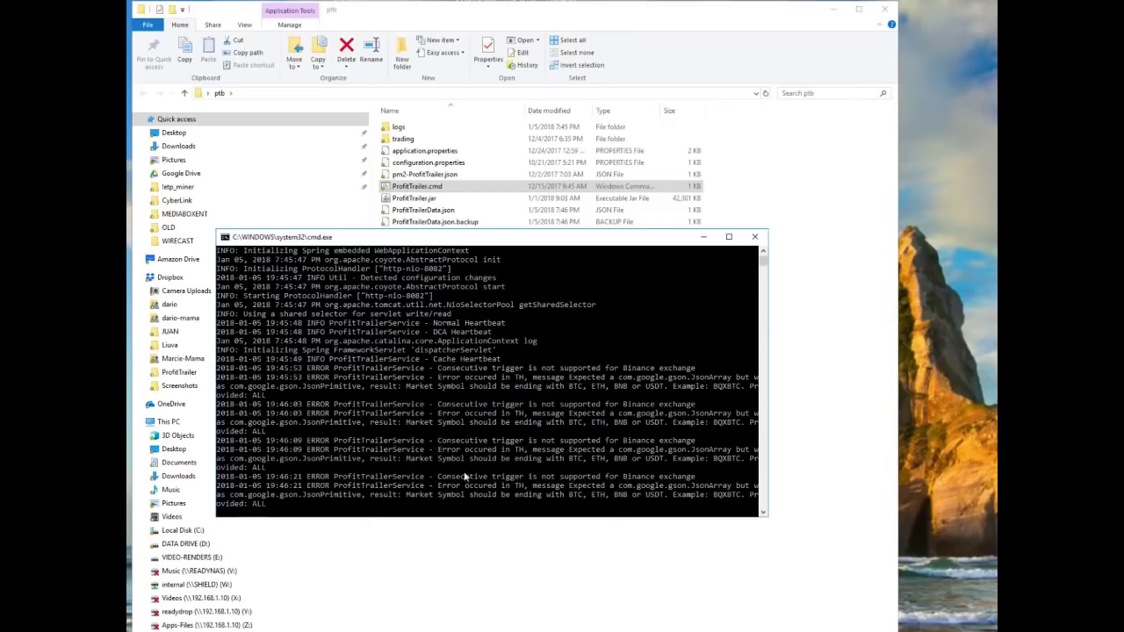